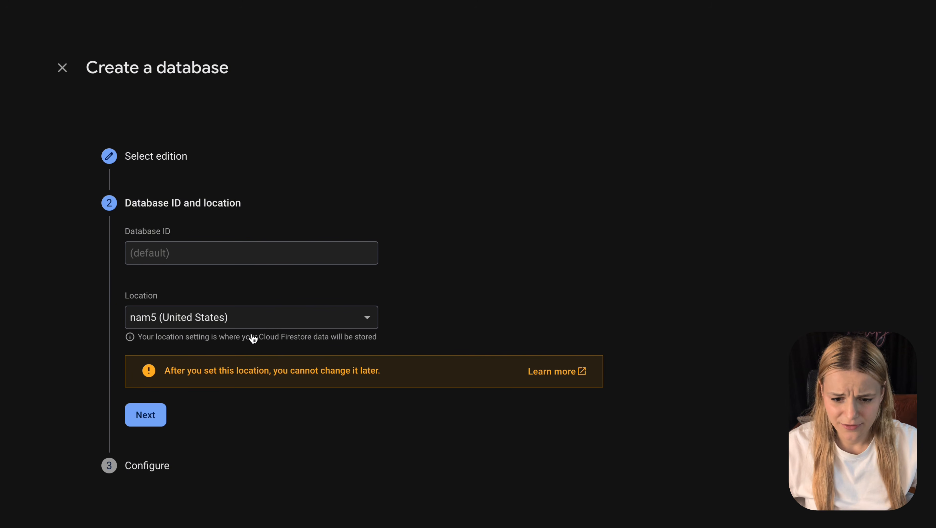
# Create the default Firestore database in nam5 (United States), starting in production mode.
pyautogui.click(159, 415)
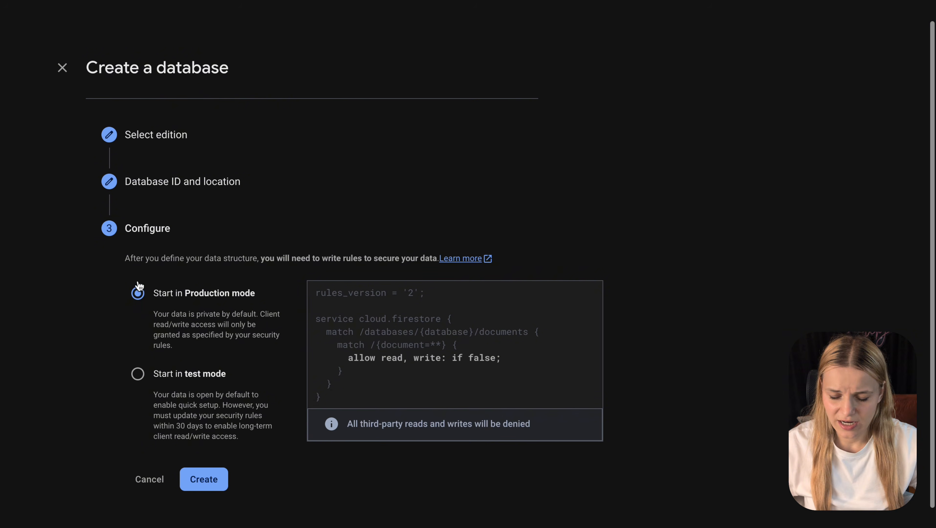
pyautogui.click(204, 479)
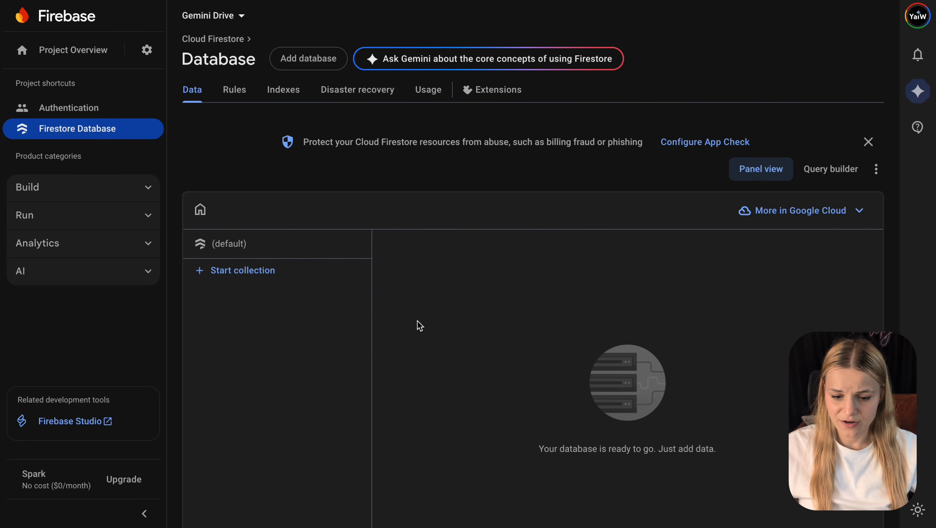
# Start a root-level collection with the collection ID "users".
pyautogui.click(264, 275)
pyautogui.click(389, 307)
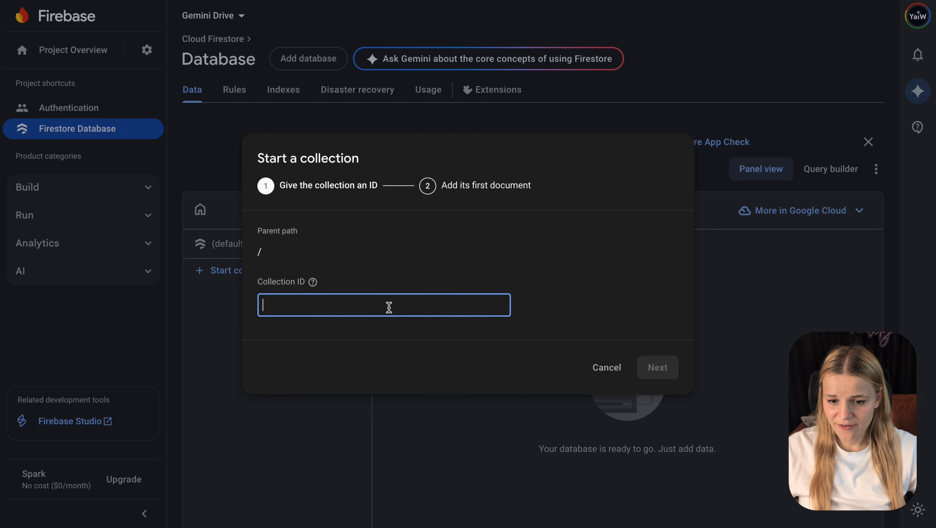
pyautogui.write('users')
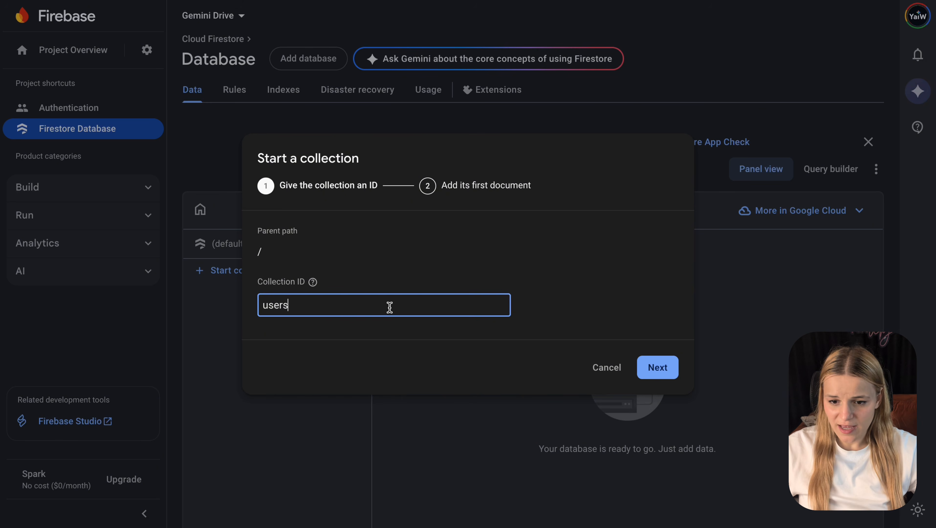
pyautogui.click(669, 366)
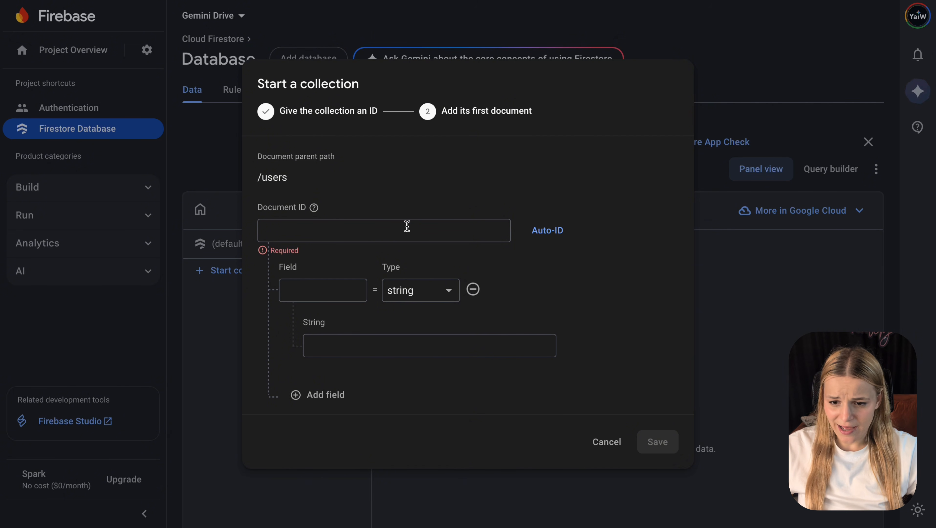
# Give the first users document an auto-generated ID and a string field "email" containing a test e-mail address.
pyautogui.click(550, 233)
pyautogui.click(303, 284)
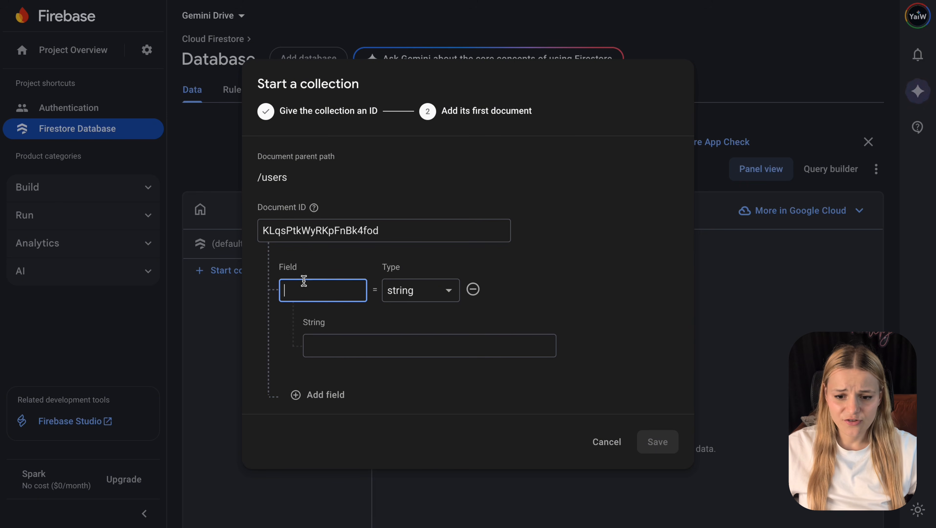
pyautogui.write('email')
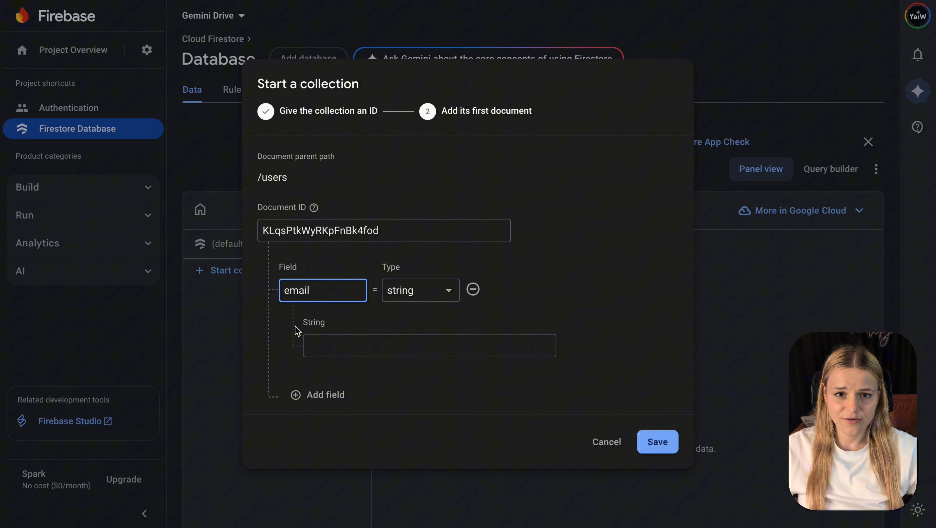
pyautogui.click(324, 337)
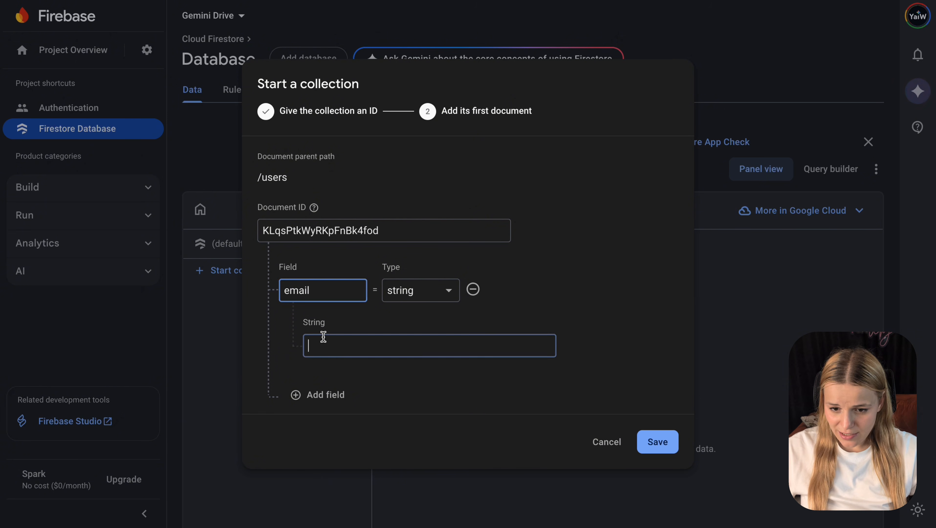
pyautogui.write('test@test.com')
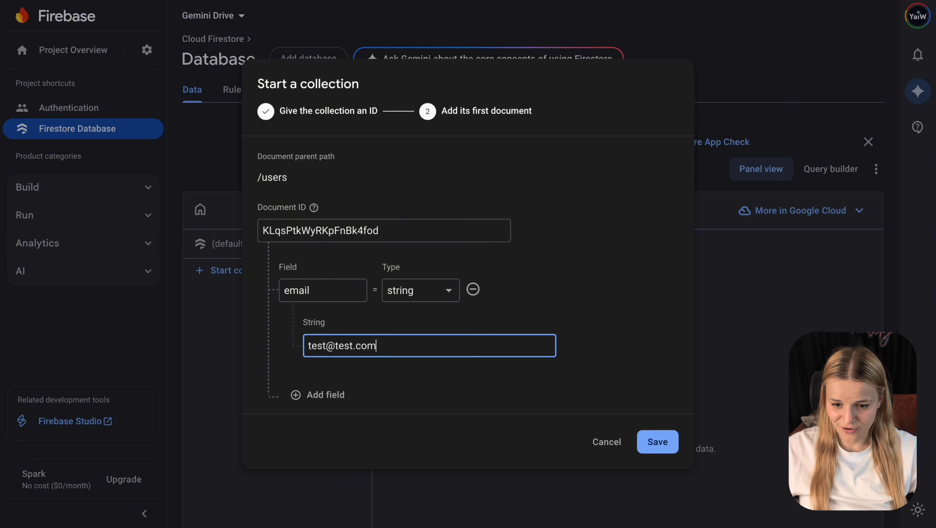
# Add a string field "name" to the document and fill in the test user's full name.
pyautogui.click(320, 395)
pyautogui.write('name')
pyautogui.click(327, 425)
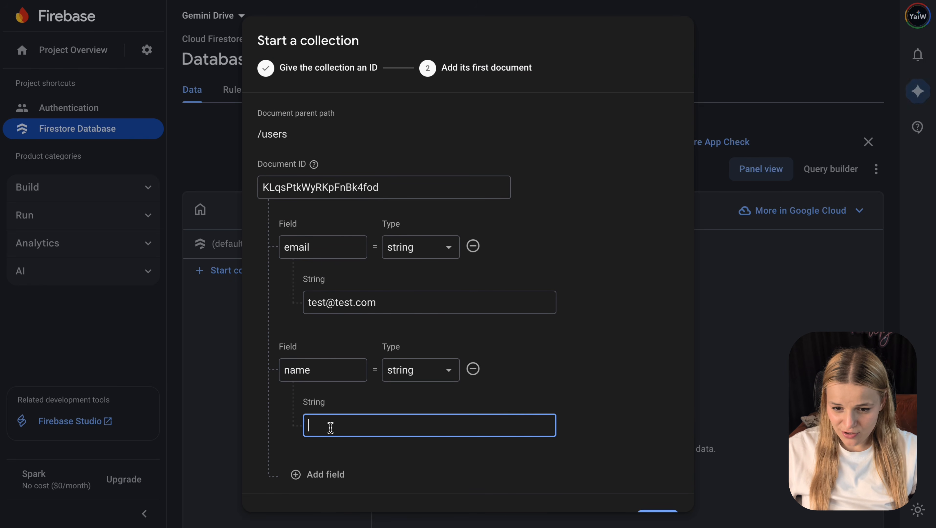
pyautogui.write('Test Jackson')
# Add a string field "profile_photo" with the value "profile.jpg" and save the document.
pyautogui.click(321, 474)
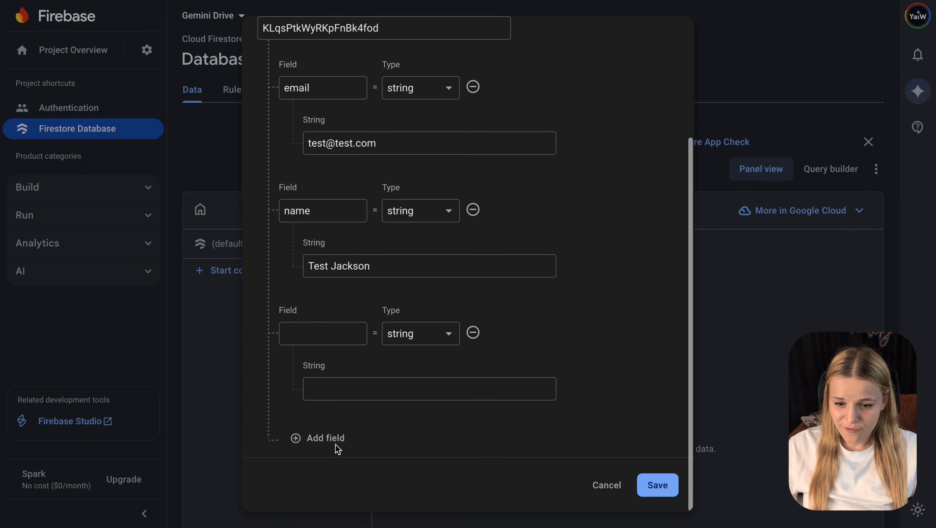
pyautogui.click(313, 340)
pyautogui.write('profile_phot')
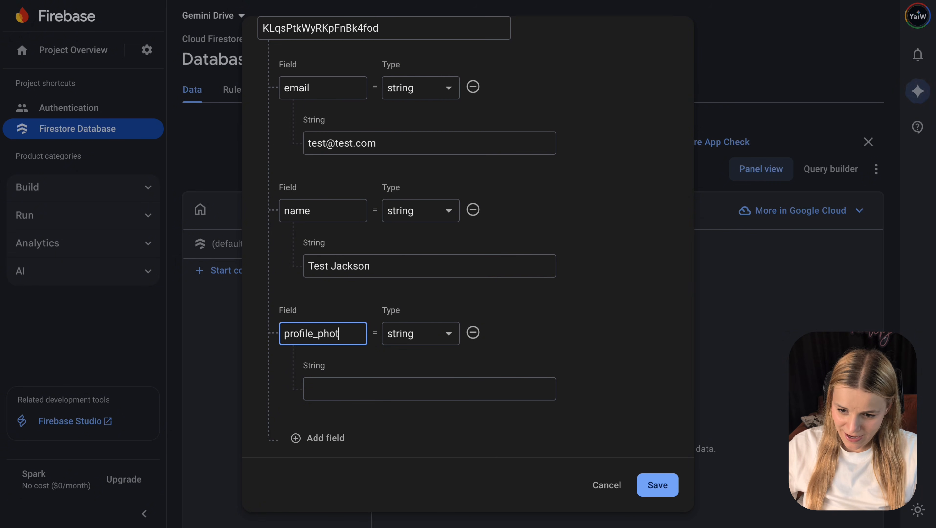
pyautogui.write('o')
pyautogui.click(429, 388)
pyautogui.write('profile.jpg')
pyautogui.click(661, 488)
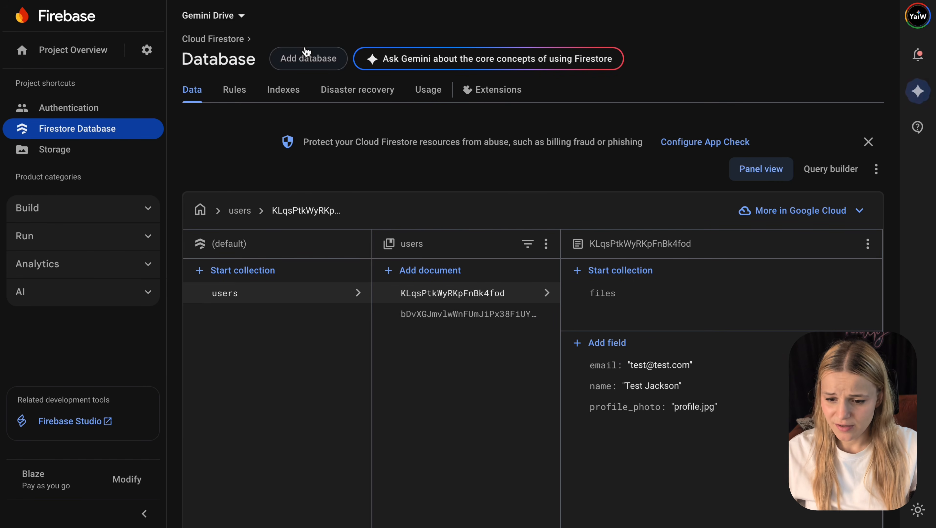
# Replace the Firestore security rules with the Notion guide's rules allowing read and write if request.auth.uid == userId, and publish them.
pyautogui.click(248, 88)
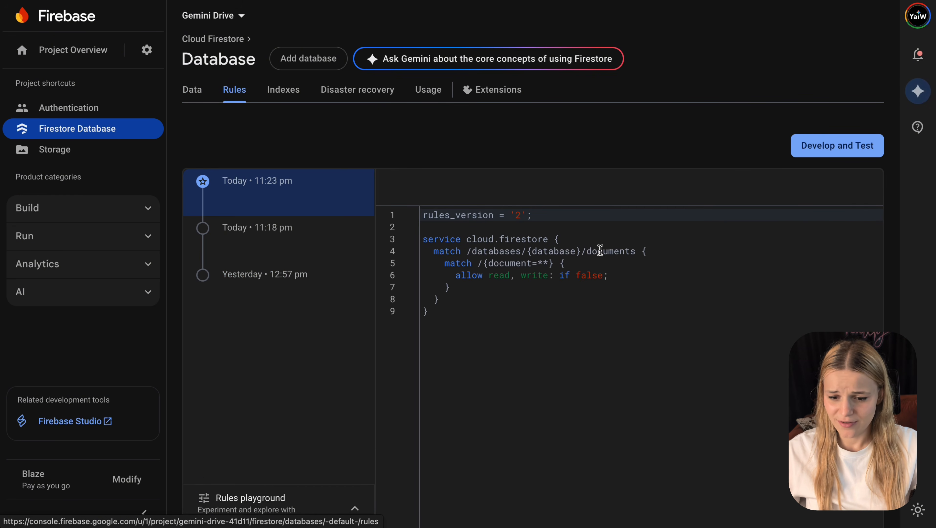
pyautogui.moveTo(482, 310); pyautogui.dragTo(409, 200)
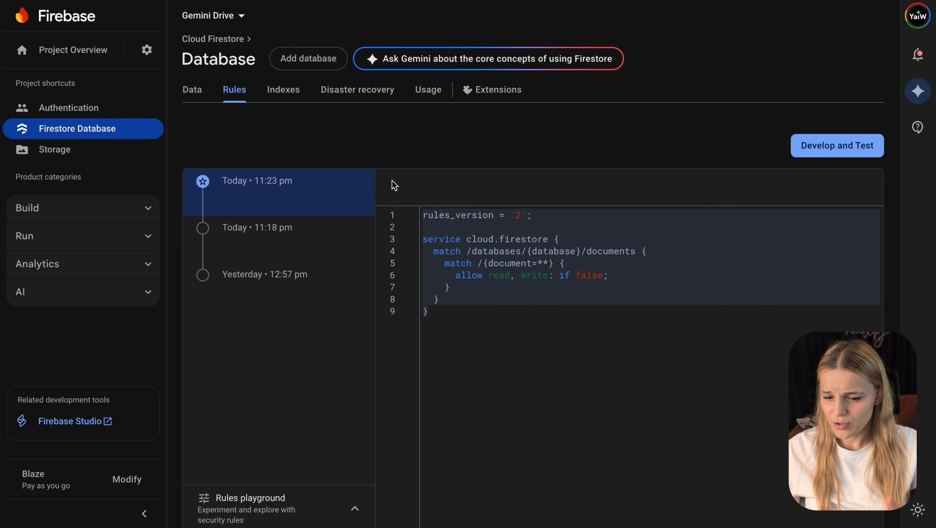
pyautogui.click(552, 275)
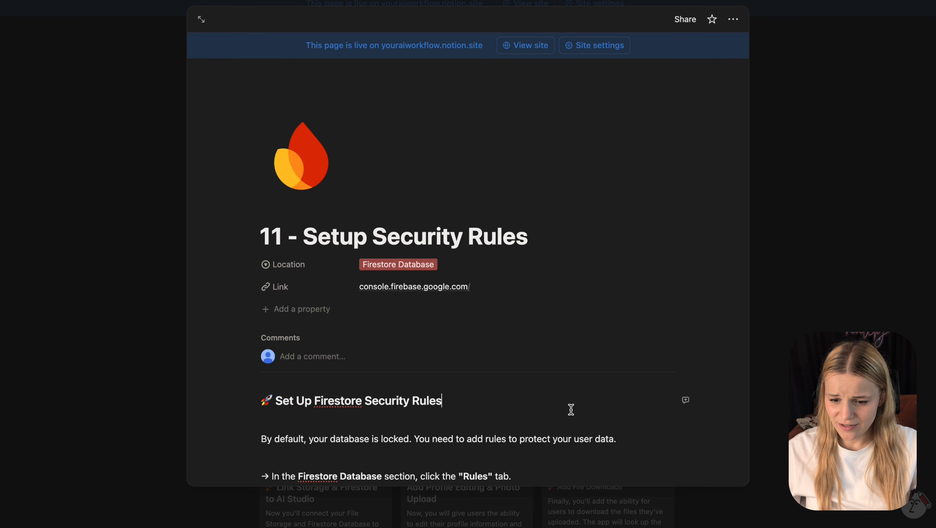
pyautogui.scroll(-8, 571, 408)
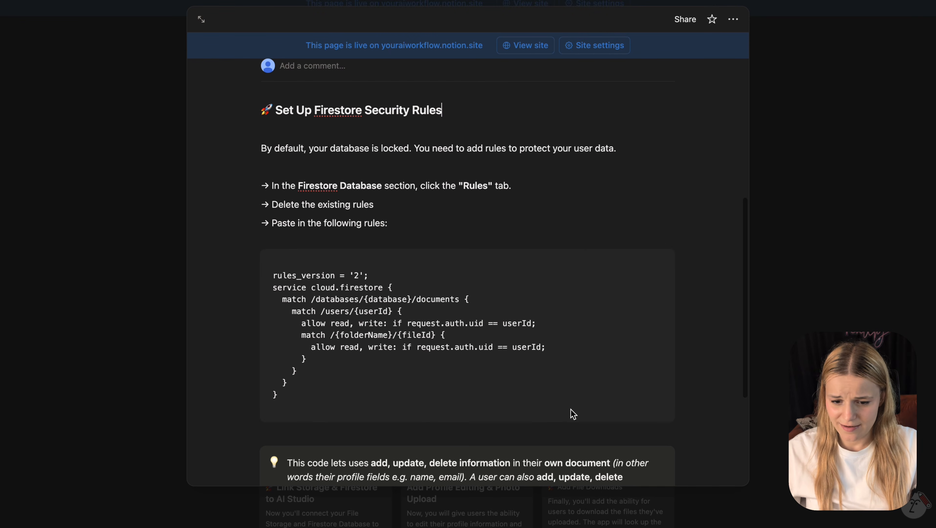
pyautogui.click(636, 259)
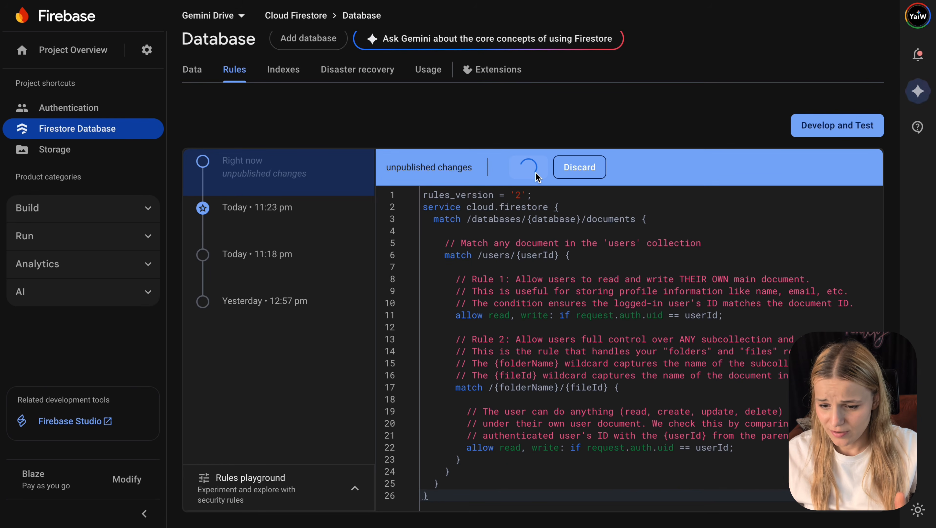
# Examine the published rules for the users match, its read/write condition and the nested folderName/fileId match.
pyautogui.click(518, 254)
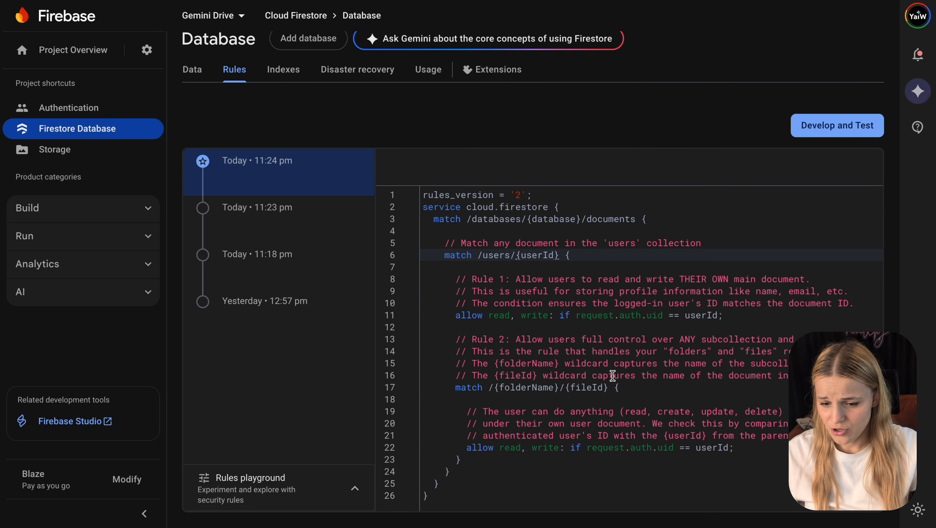
pyautogui.click(640, 377)
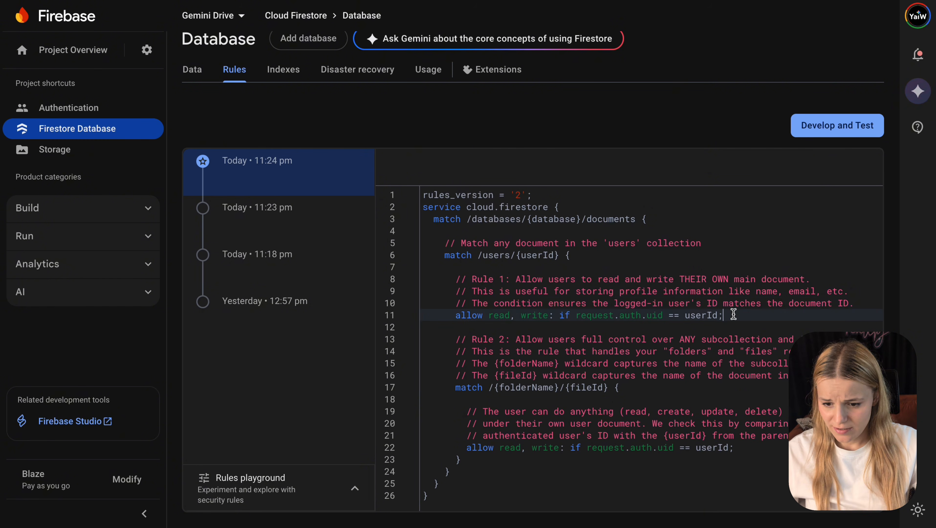
pyautogui.moveTo(736, 315); pyautogui.dragTo(455, 309)
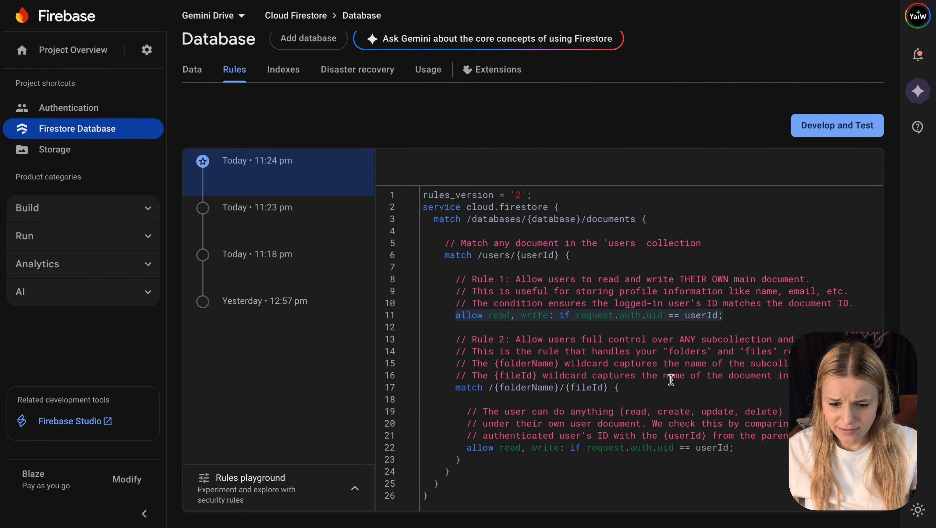
pyautogui.click(656, 385)
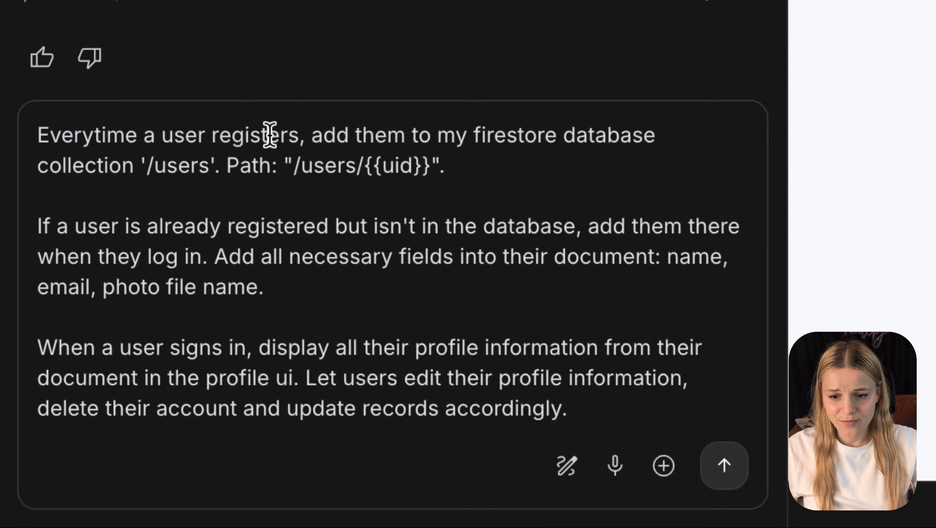
# Review the code assistant prompt about storing registered users in the Firestore '/users' collection and managing their profiles, and submit it.
pyautogui.moveTo(309, 142); pyautogui.dragTo(51, 123)
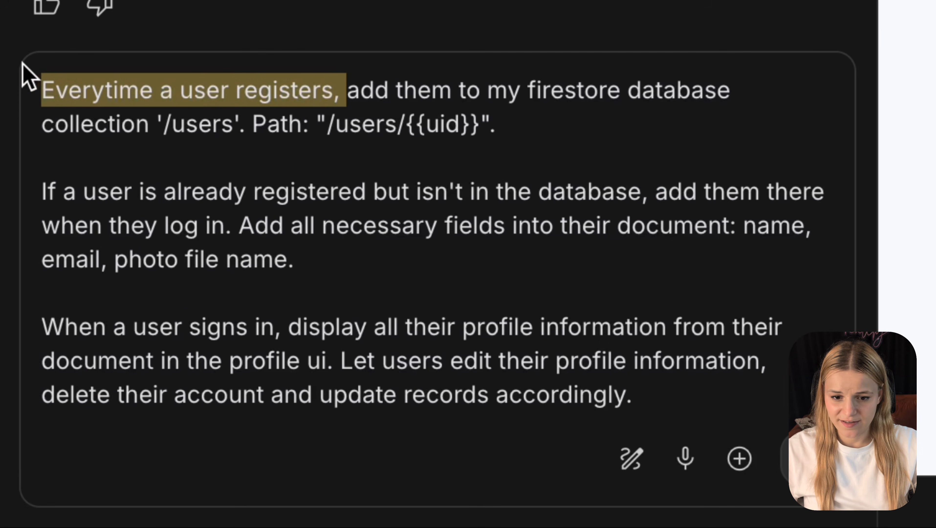
pyautogui.click(344, 90)
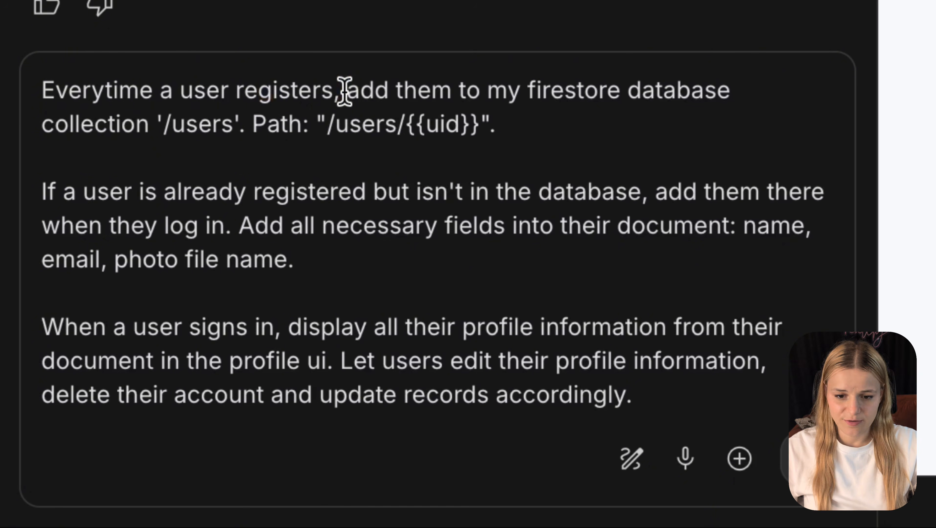
pyautogui.moveTo(342, 90); pyautogui.dragTo(253, 122)
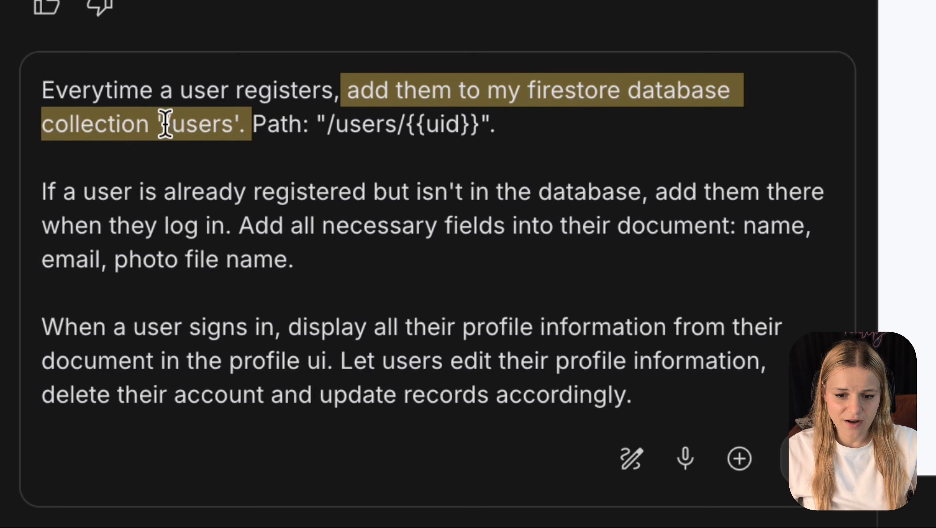
pyautogui.click(324, 127)
pyautogui.moveTo(324, 126); pyautogui.dragTo(477, 134)
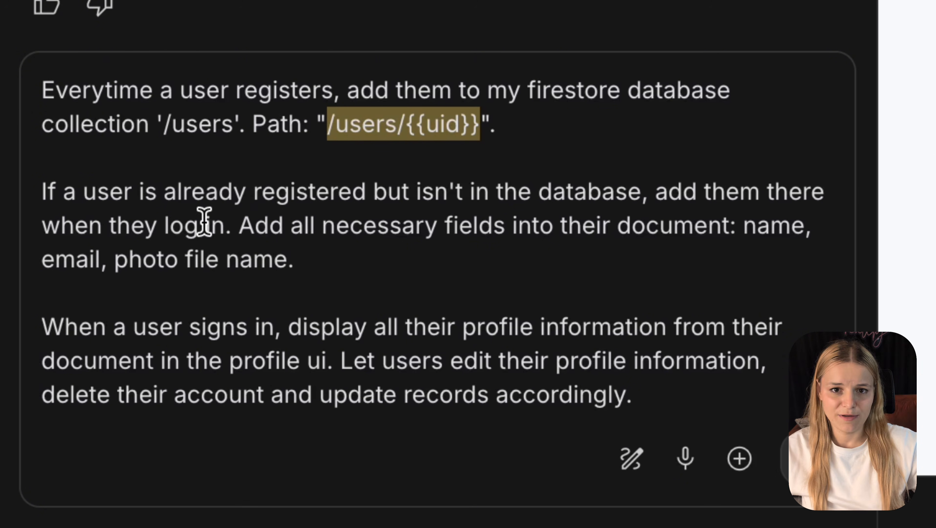
pyautogui.moveTo(236, 223); pyautogui.dragTo(40, 199)
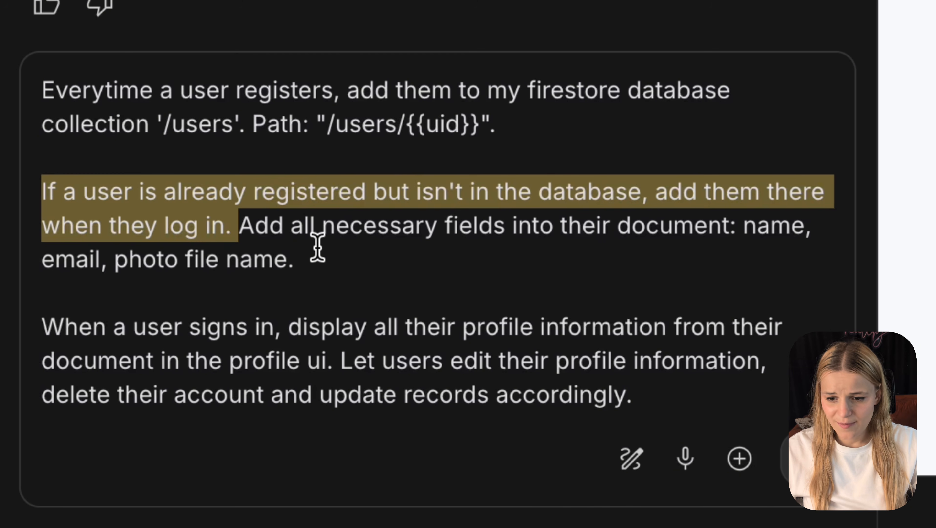
pyautogui.click(322, 254)
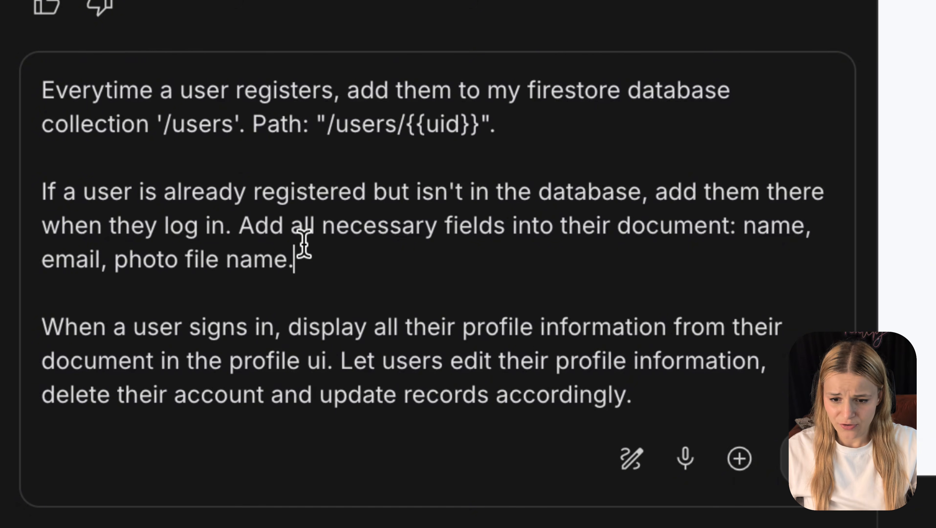
pyautogui.moveTo(303, 244); pyautogui.dragTo(239, 226)
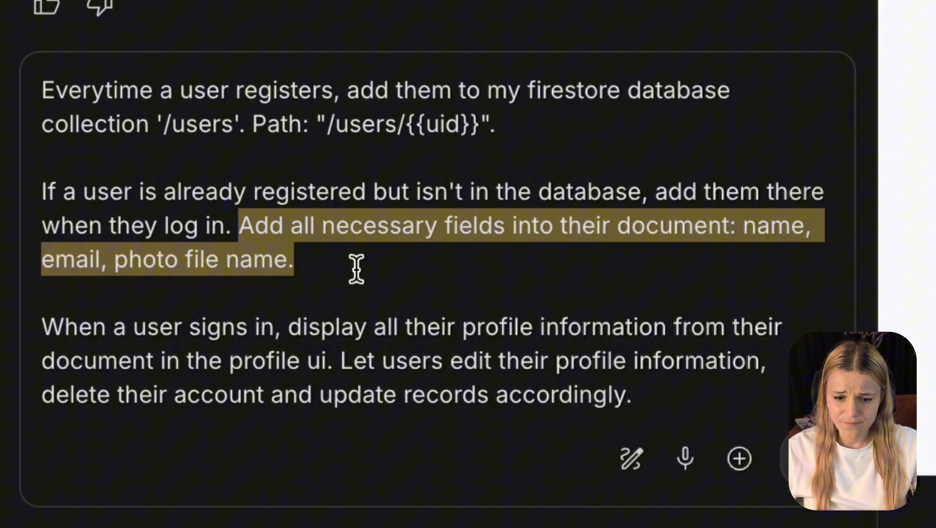
pyautogui.click(345, 295)
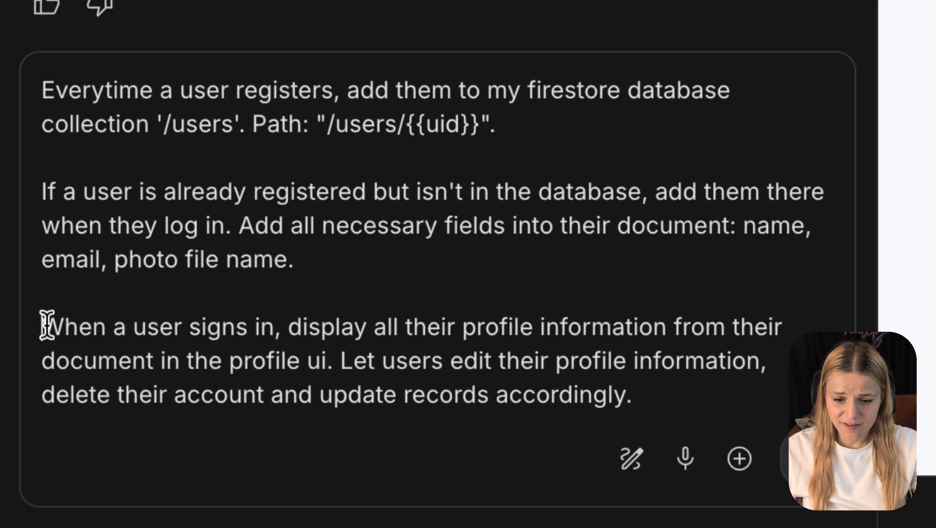
pyautogui.moveTo(47, 325); pyautogui.dragTo(677, 388)
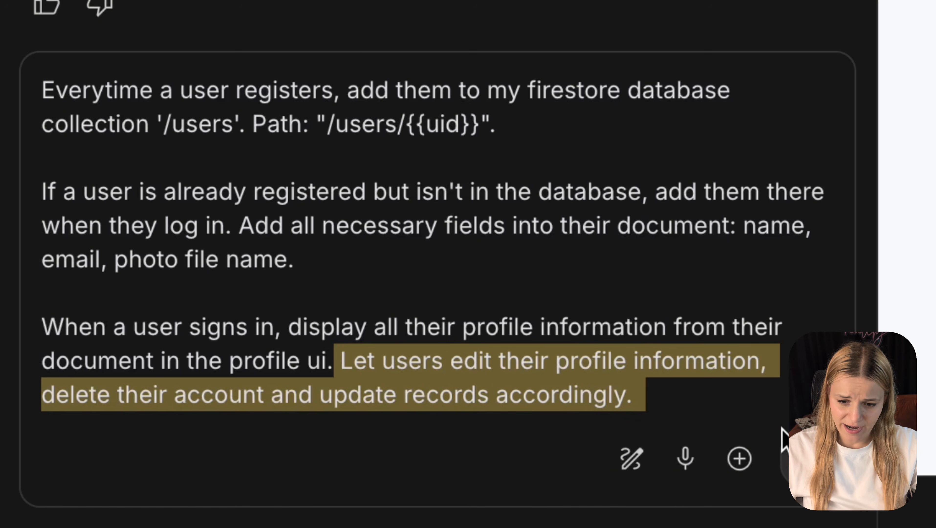
pyautogui.click(805, 459)
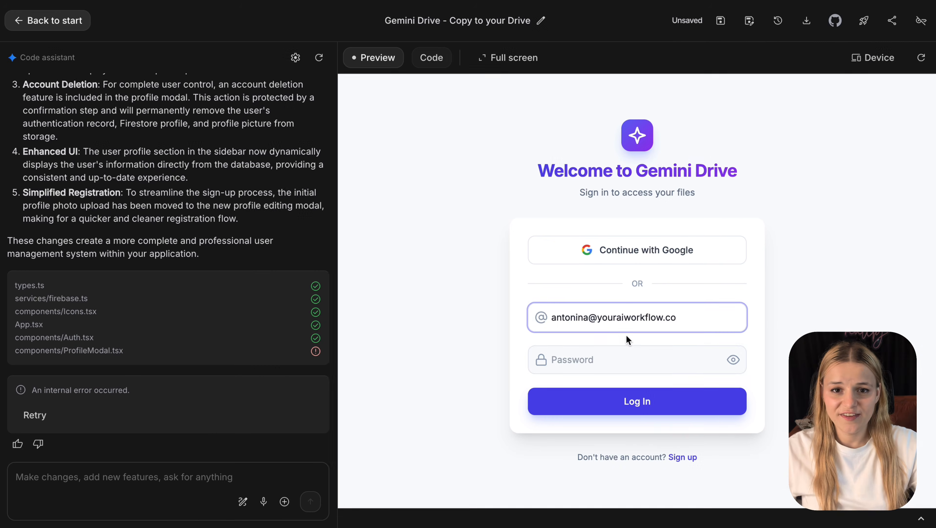
# Log in to the Gemini Drive preview by entering the account password for the prefilled e-mail.
pyautogui.click(623, 349)
pyautogui.write('•••••')
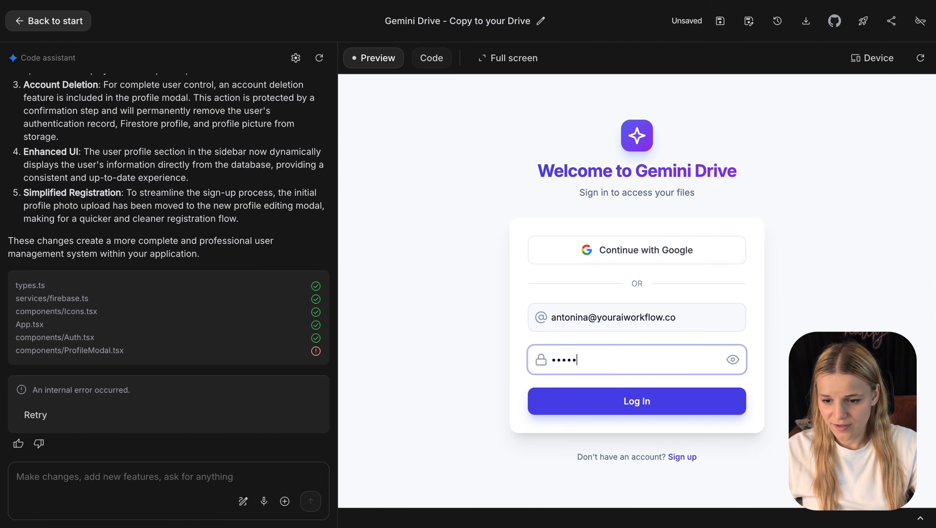
pyautogui.write('•')
pyautogui.press('Return')
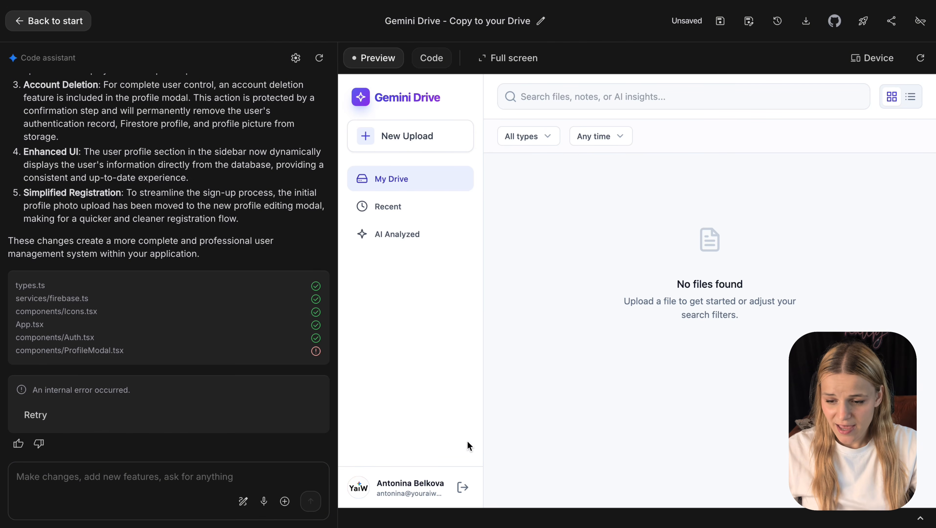
# Switch to the Firebase console and open the newly registered user's document in the Firestore users collection.
pyautogui.hotkey('ctrl', 'Tab')
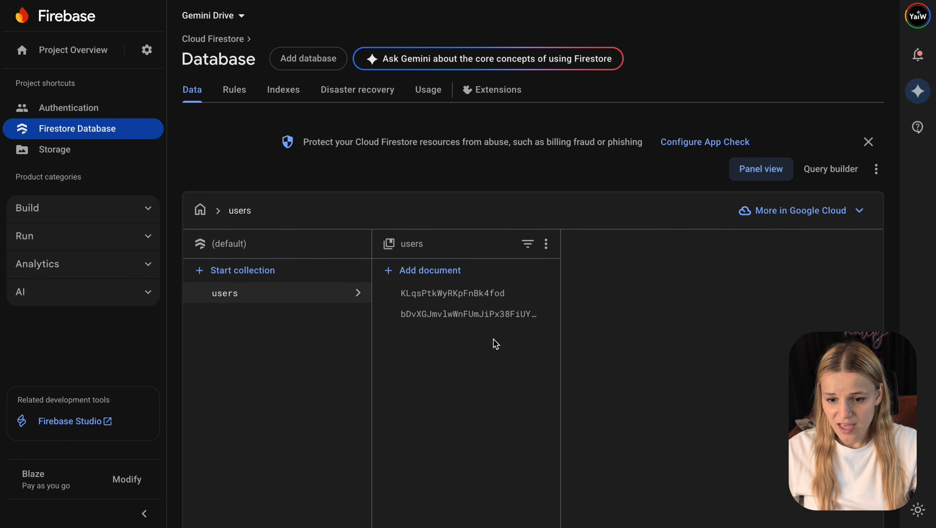
pyautogui.click(498, 325)
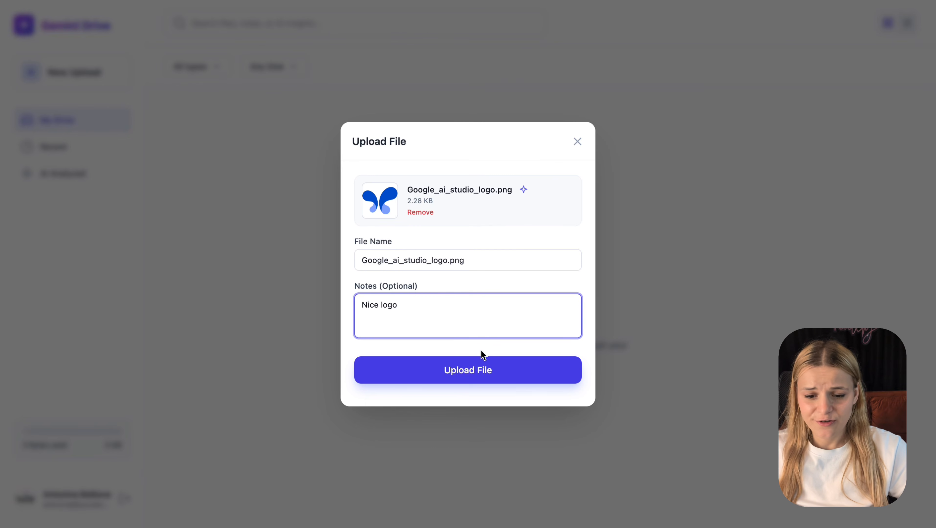
# Upload Google_ai_studio_logo.png to Gemini Drive with the note "Nice logo", and inspect its Firestore record and stored file in Firebase.
pyautogui.click(489, 371)
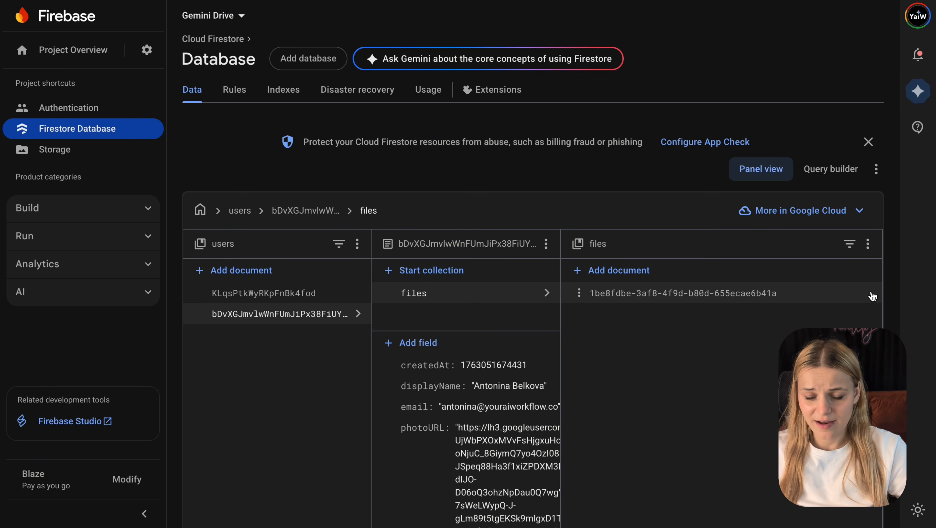
pyautogui.click(864, 295)
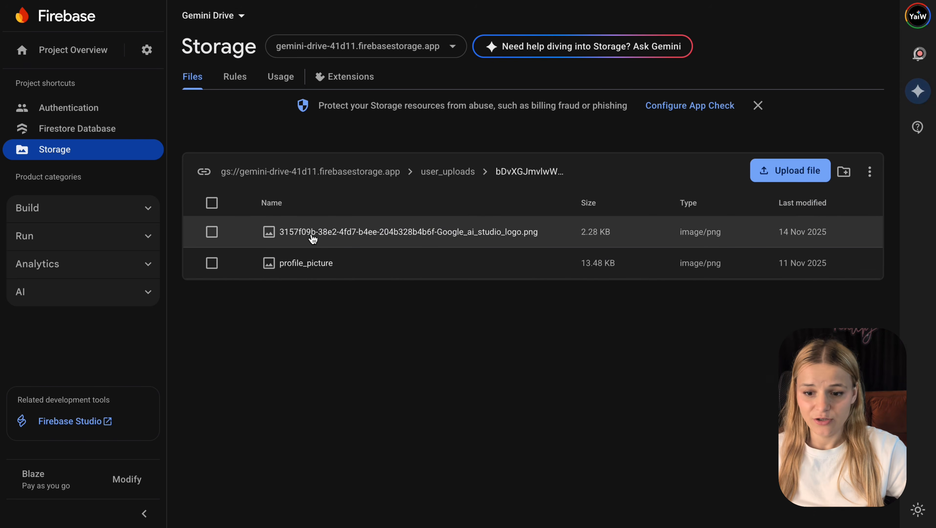
pyautogui.click(312, 237)
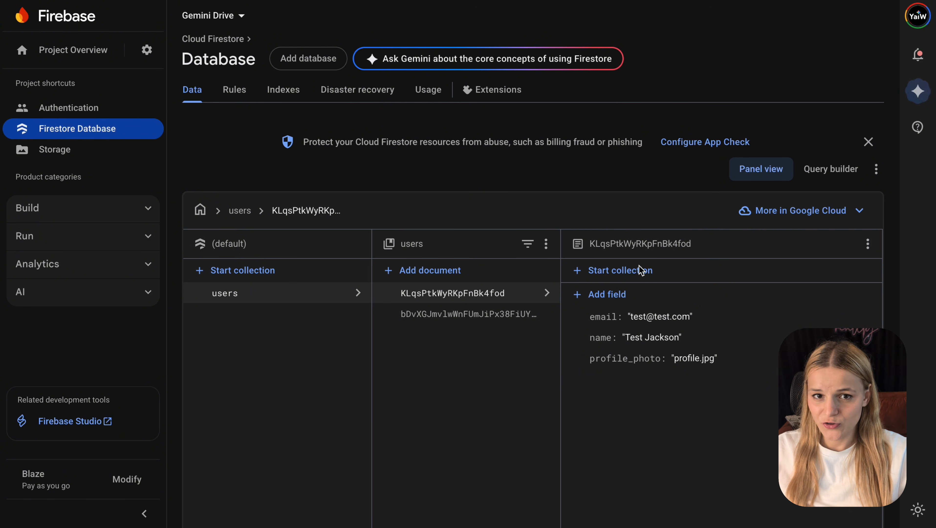
# Start a subcollection with the ID files under the test user's document in the users collection.
pyautogui.click(651, 272)
pyautogui.click(397, 307)
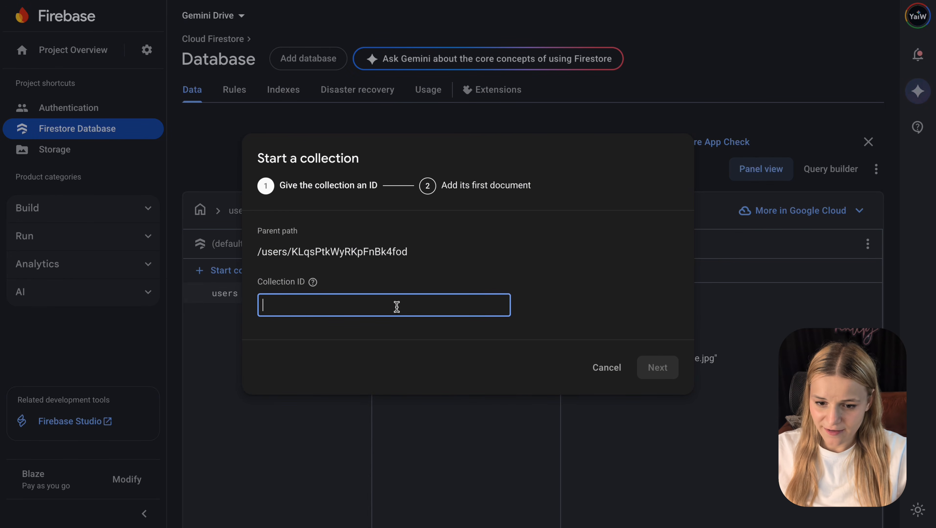
pyautogui.write('files')
pyautogui.click(658, 368)
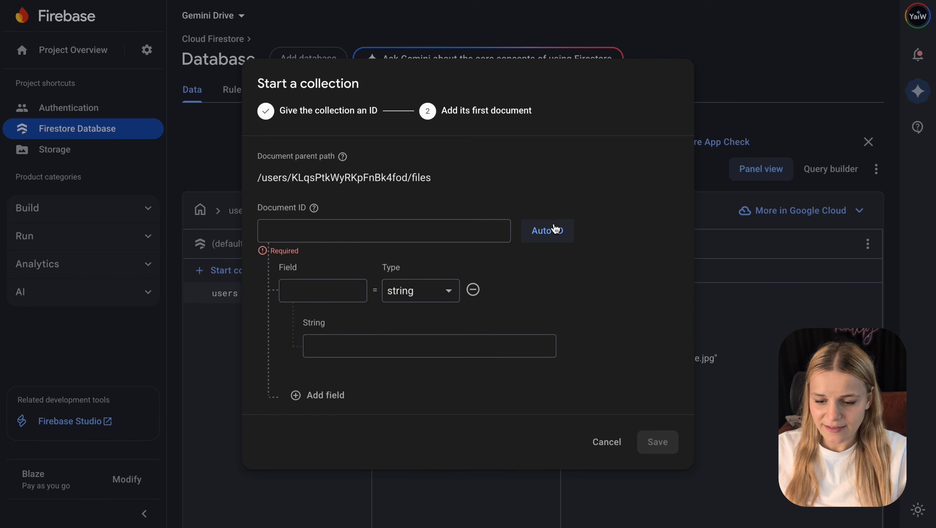
# Create the first files document with an auto-generated ID and a string field file_name set to records.pdf.
pyautogui.click(550, 238)
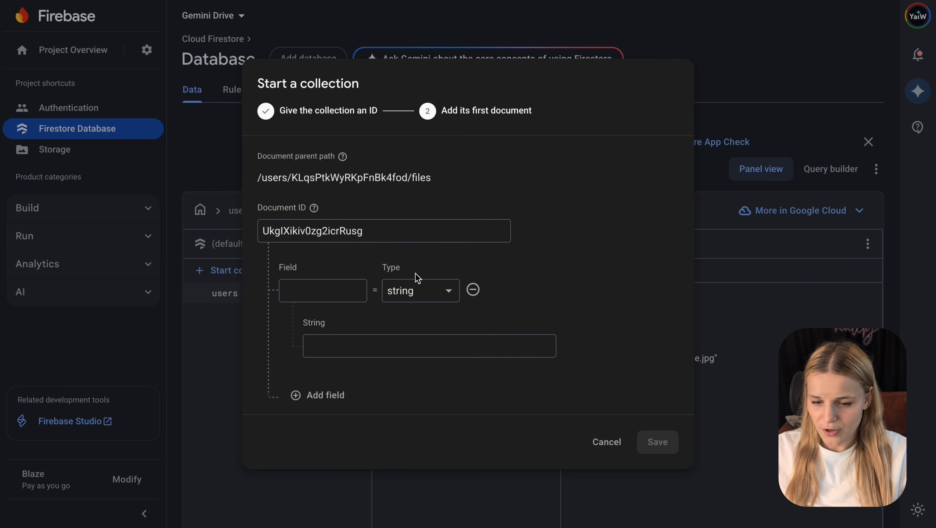
pyautogui.click(349, 289)
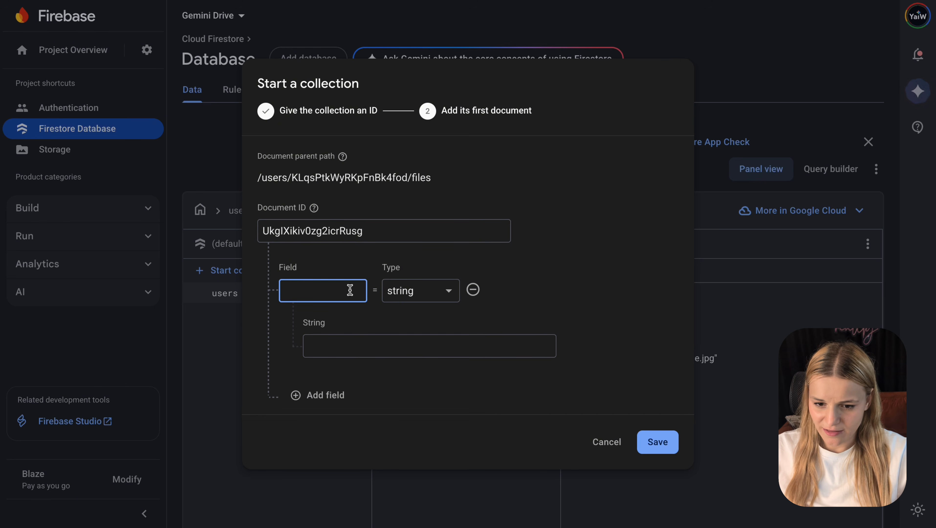
pyautogui.write('file_name')
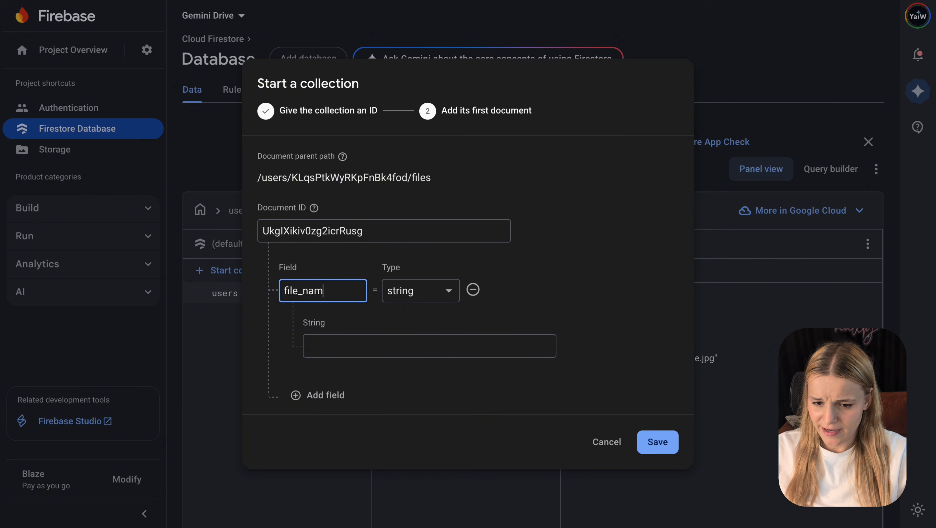
pyautogui.click(343, 344)
pyautogui.write('record')
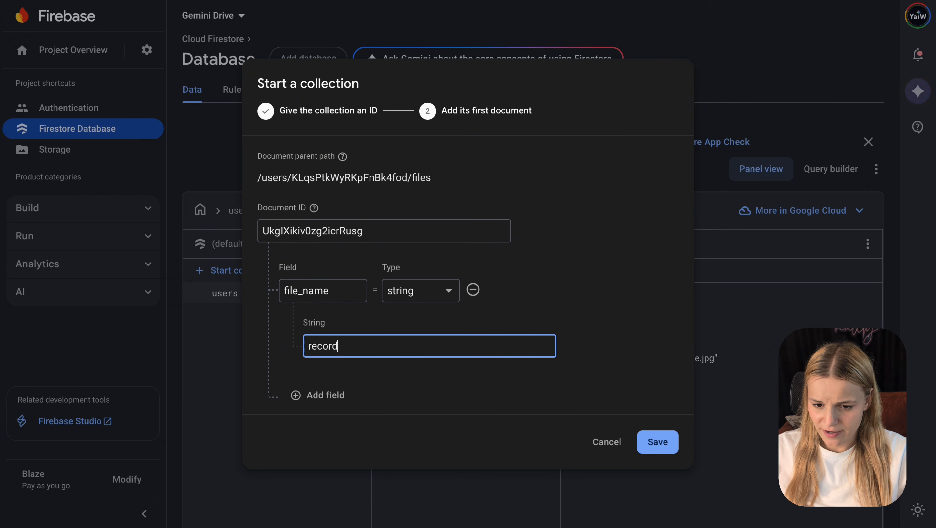
pyautogui.write('s.pdf')
pyautogui.click(653, 440)
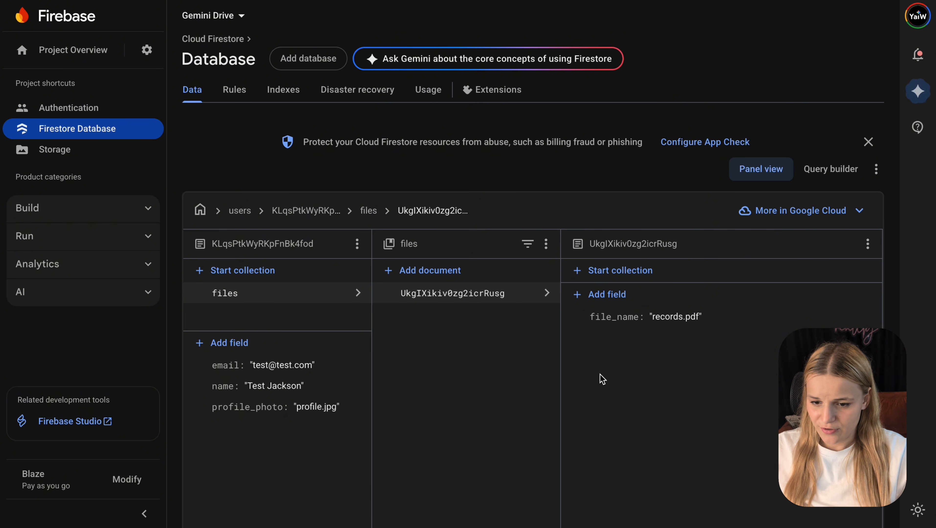
# Add a string field notes with the value "Send to the team" to the records.pdf document.
pyautogui.click(572, 302)
pyautogui.write('notes')
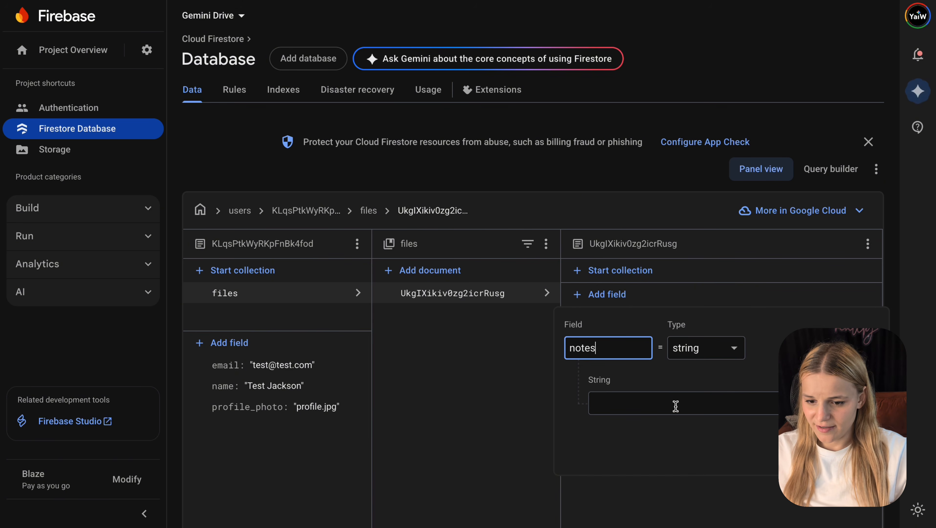
pyautogui.click(675, 405)
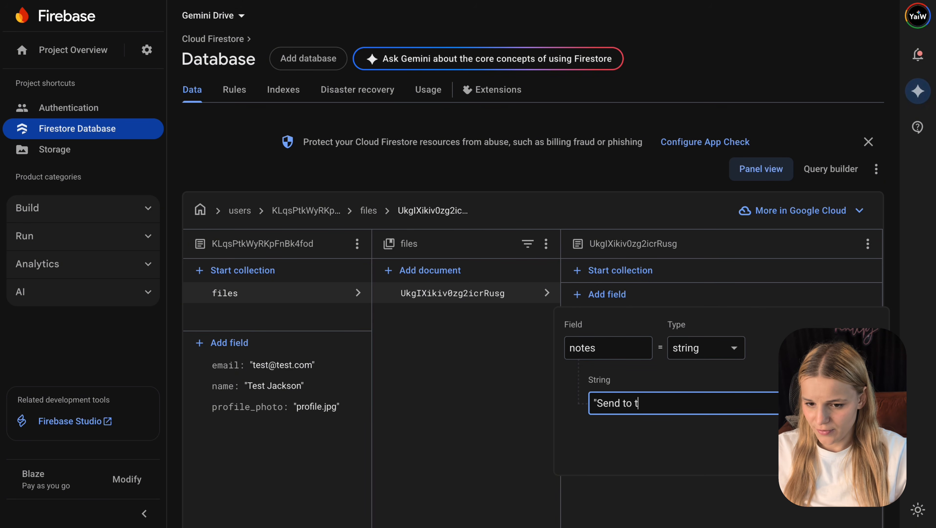
pyautogui.write('"Send to the team')
pyautogui.click(860, 453)
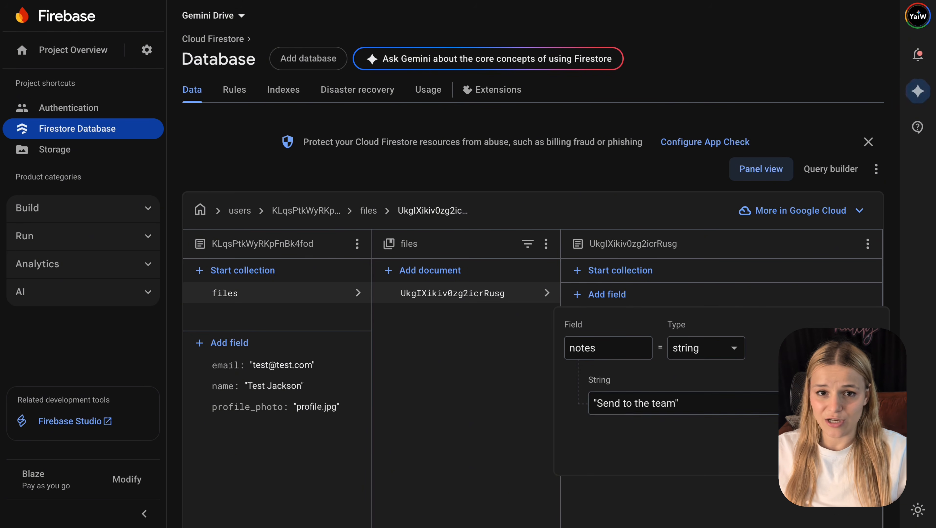
# Add another document to the files subcollection with an auto-generated ID and a string field named file_name.
pyautogui.click(395, 272)
pyautogui.click(550, 206)
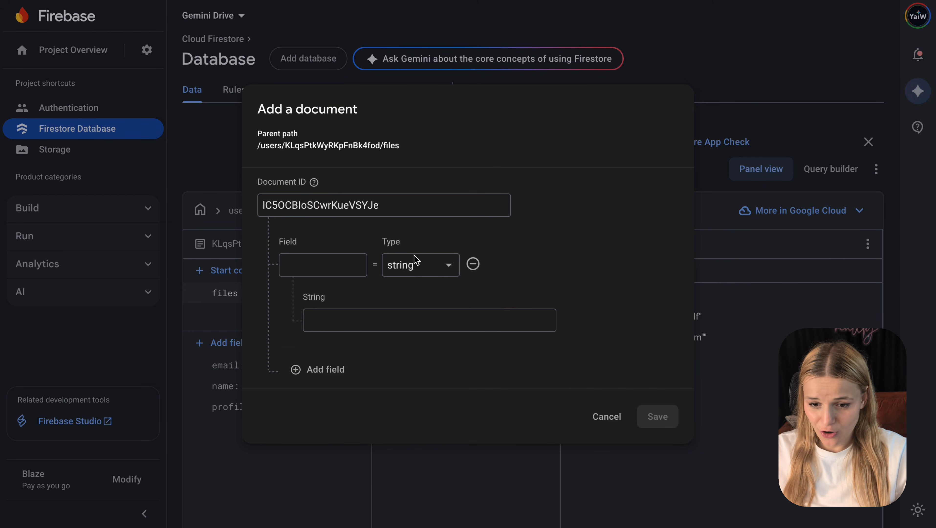
pyautogui.click(313, 268)
pyautogui.write('file_name')
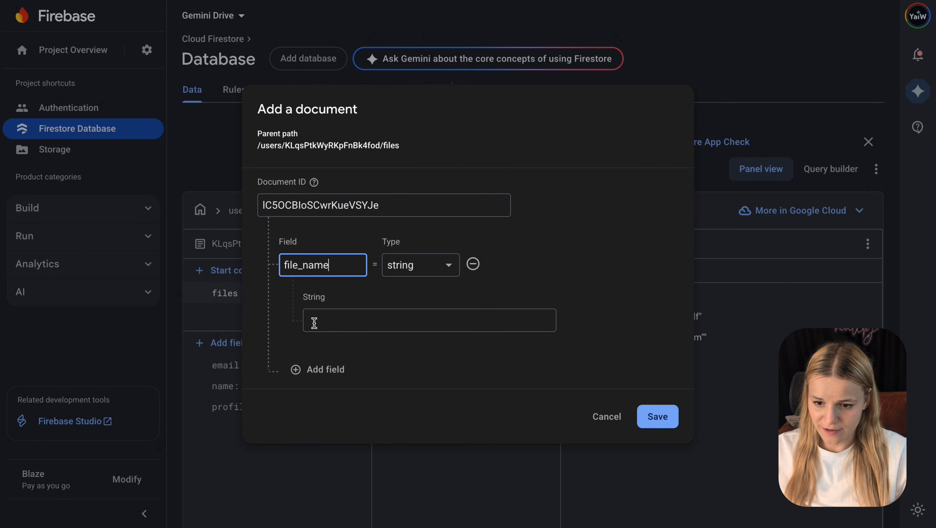
pyautogui.click(659, 413)
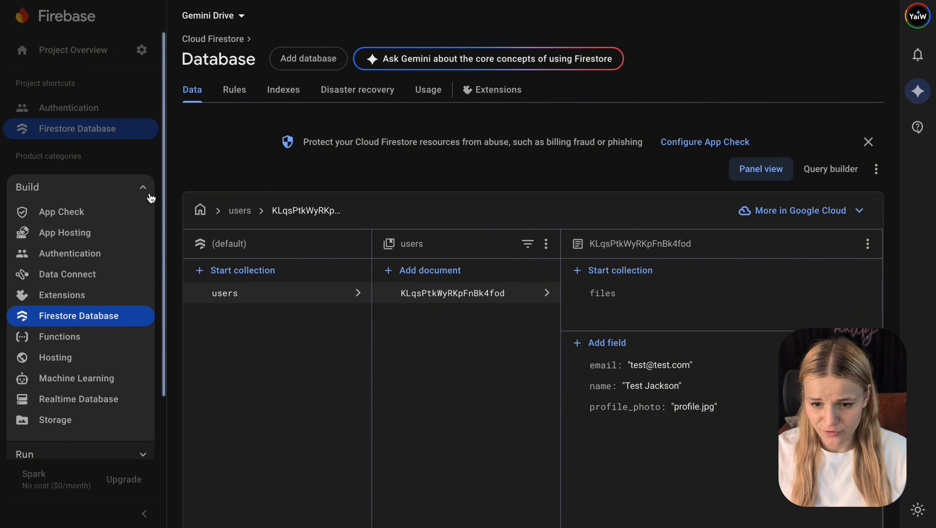
# Begin the project's Blaze plan upgrade for Storage by creating a Cloud Billing Account and confirming the purchase.
pyautogui.click(64, 422)
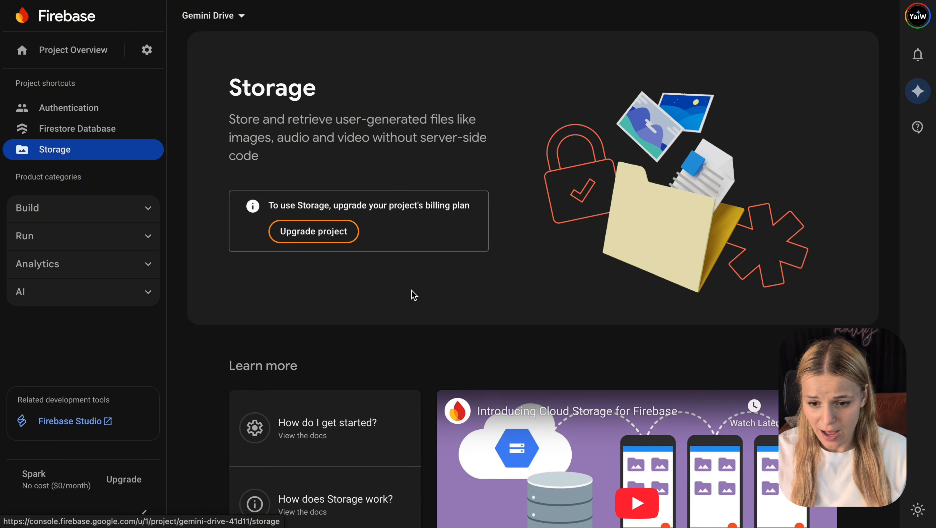
pyautogui.click(319, 232)
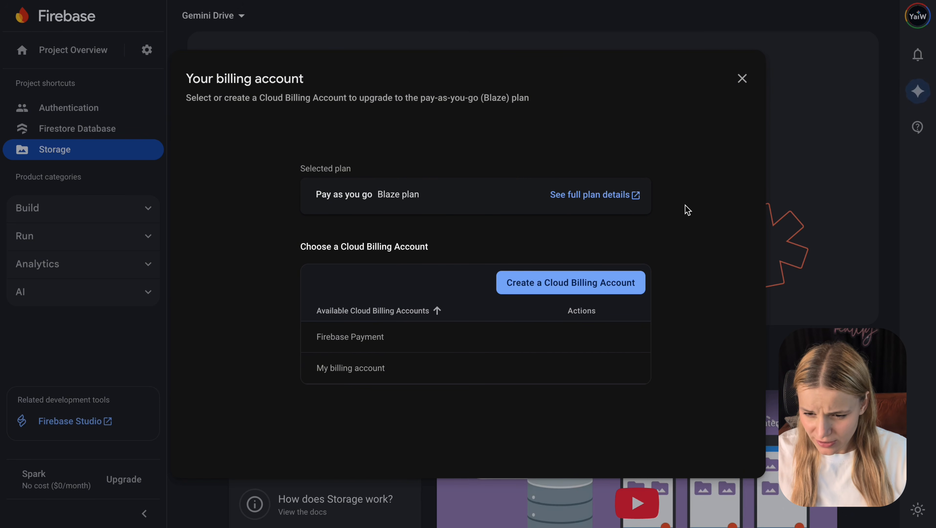
pyautogui.click(630, 284)
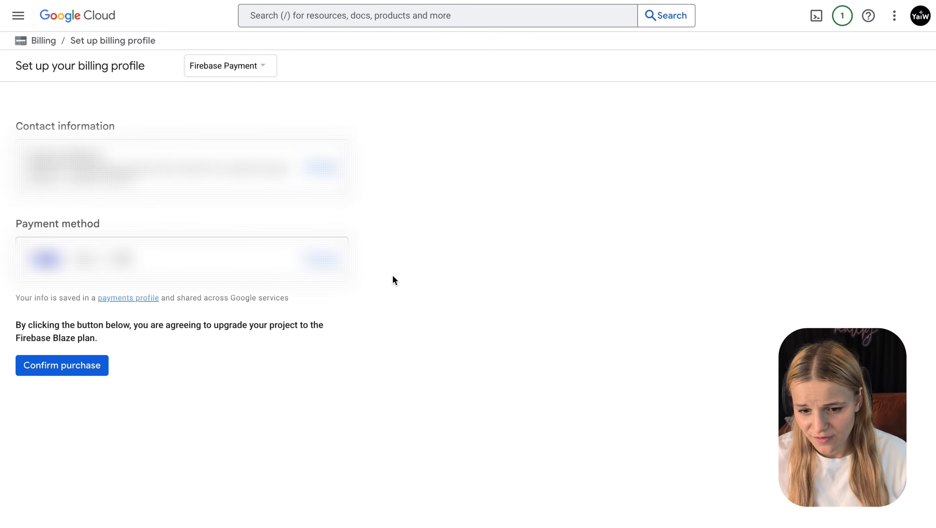
pyautogui.click(94, 366)
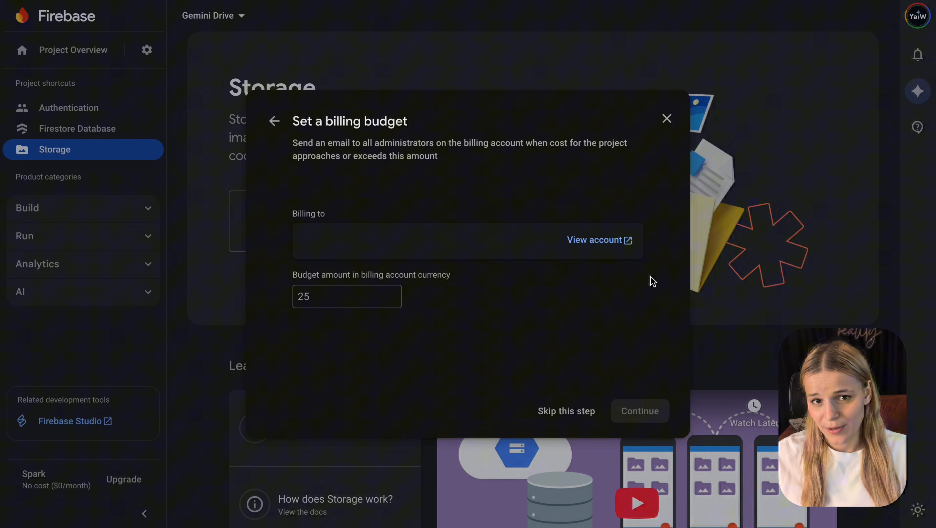
# Set the billing budget to 5 USD and link the Firebase Payment billing account to finish the Blaze upgrade.
pyautogui.click(358, 290)
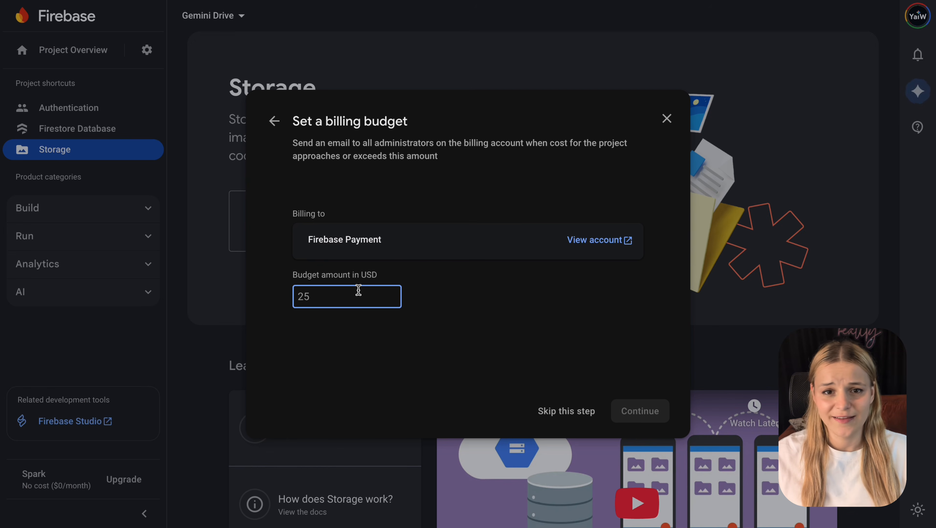
pyautogui.write('5')
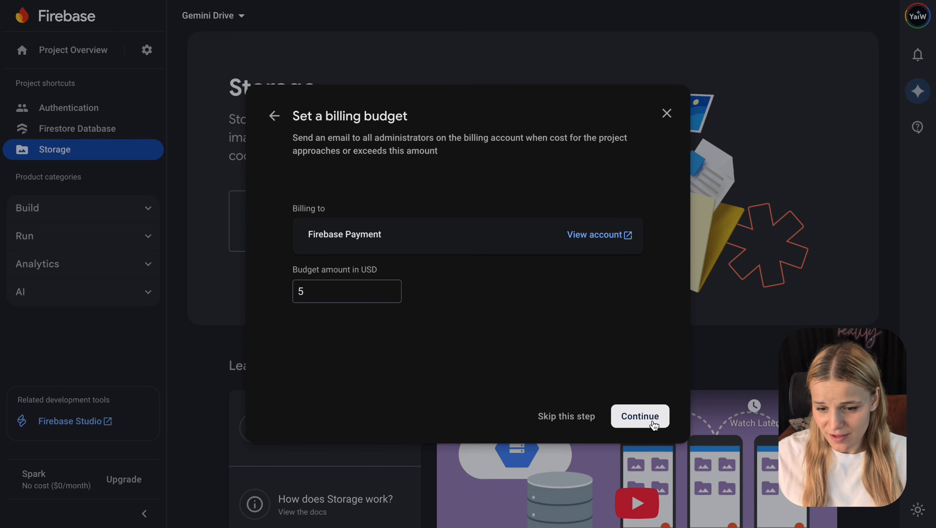
pyautogui.click(645, 415)
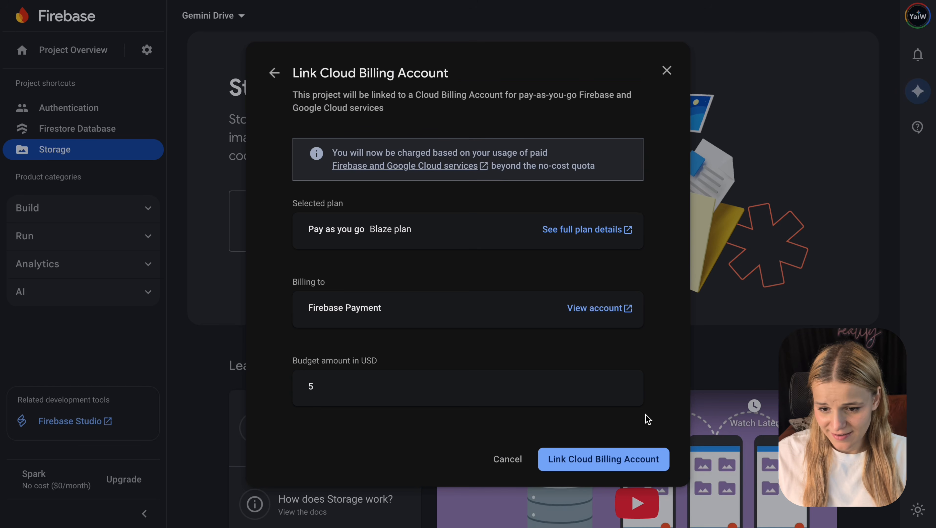
pyautogui.click(654, 469)
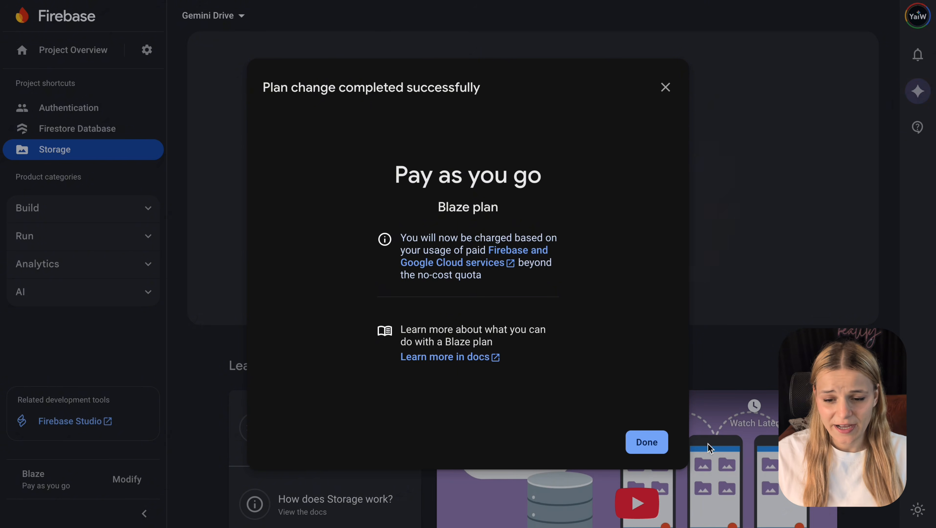
pyautogui.click(659, 448)
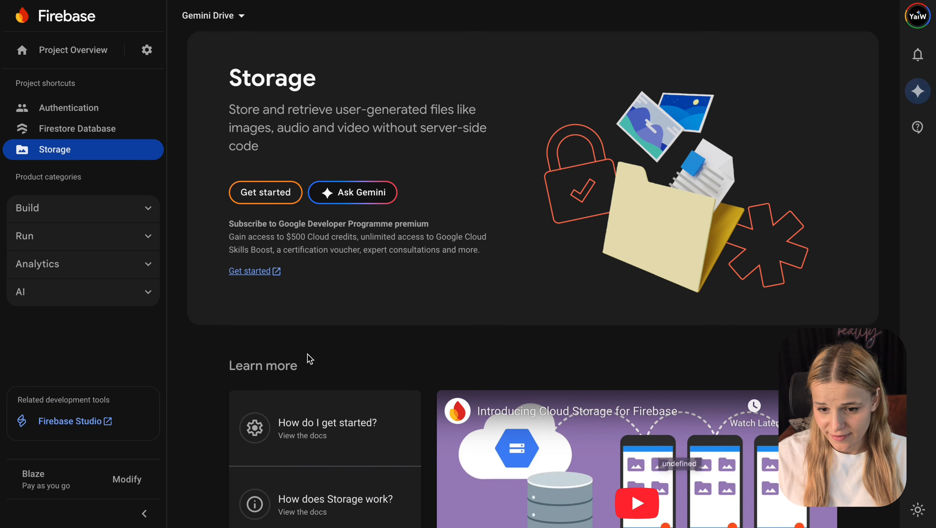
# Set up the default Storage bucket in the no-cost US-CENTRAL1 location, starting in production mode.
pyautogui.click(275, 194)
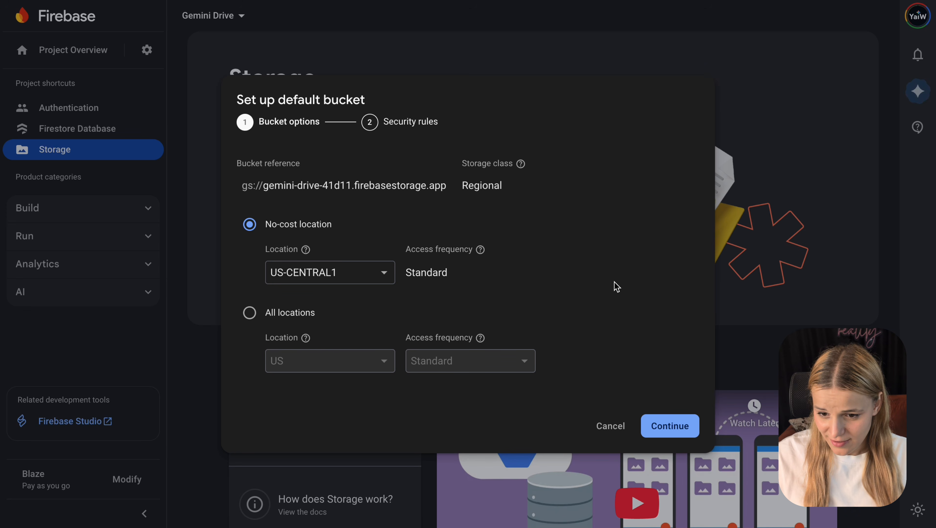
pyautogui.click(670, 424)
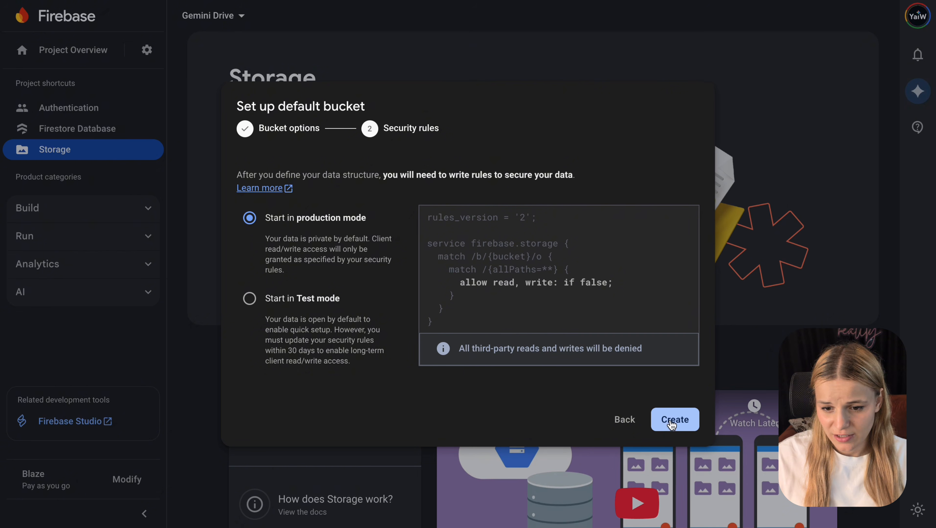
pyautogui.tripleClick(321, 219)
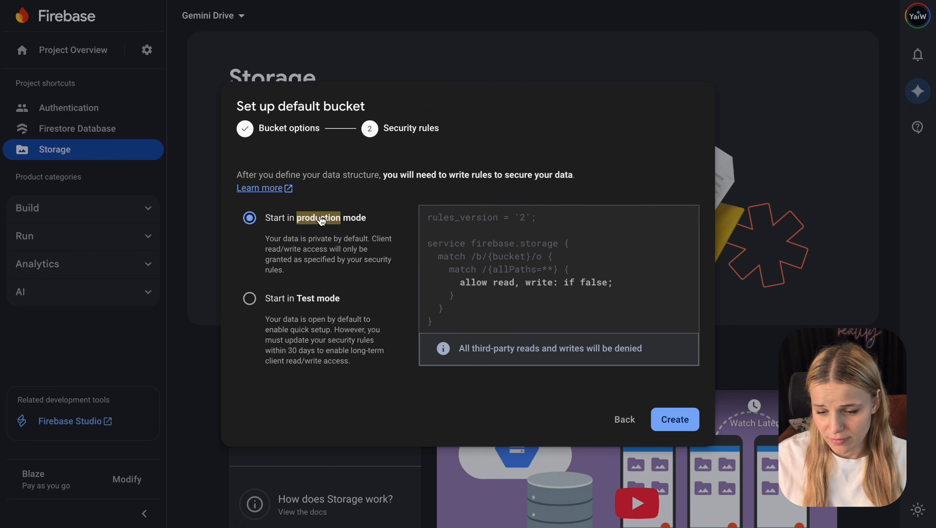
pyautogui.click(322, 220)
pyautogui.click(694, 421)
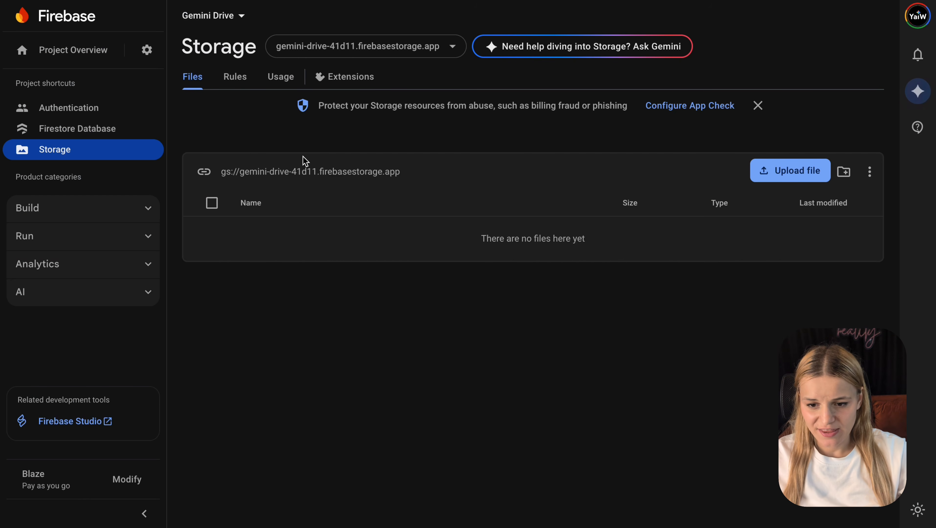
# Copy the Storage bucket's path and check it against the storageBucket entry in the web app's Firebase configuration.
pyautogui.moveTo(407, 171); pyautogui.dragTo(218, 174)
pyautogui.click(203, 173)
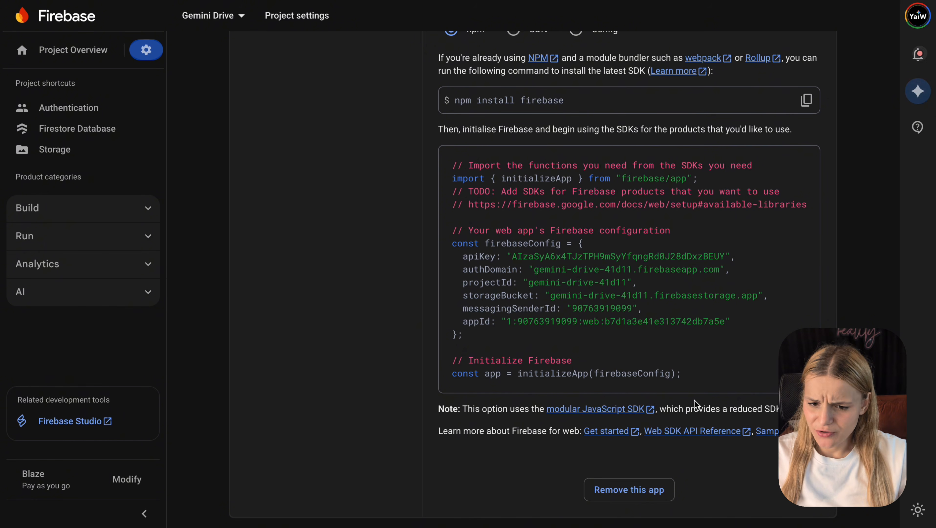
pyautogui.tripleClick(745, 298)
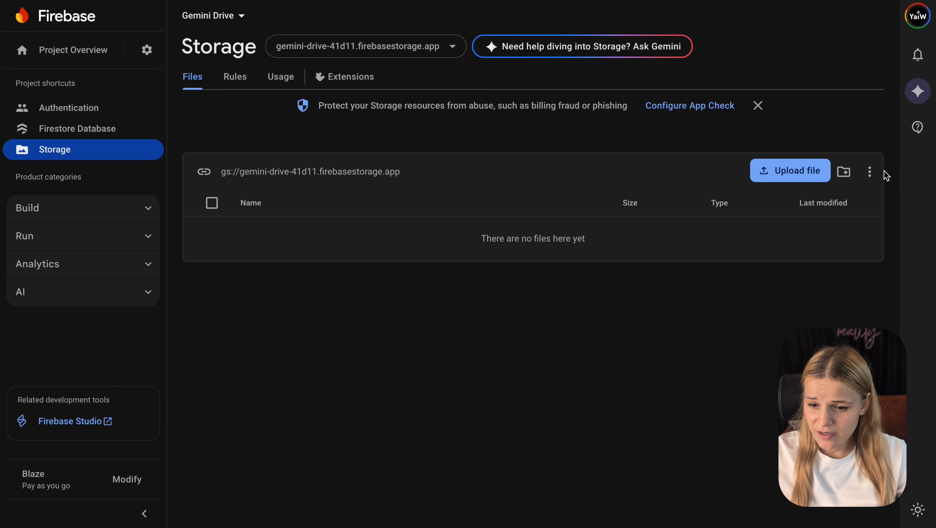
# Create a folder named user_uploads in the Storage bucket.
pyautogui.click(842, 172)
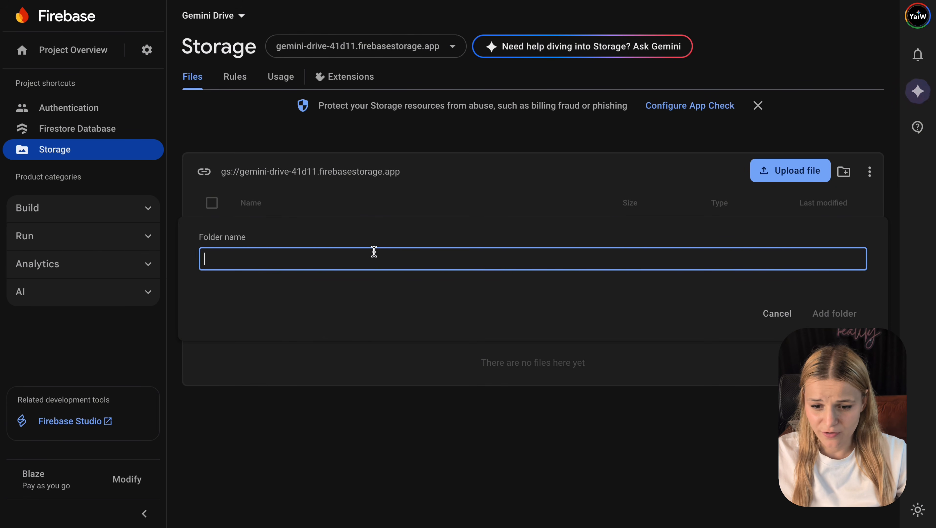
pyautogui.write('user_uploads')
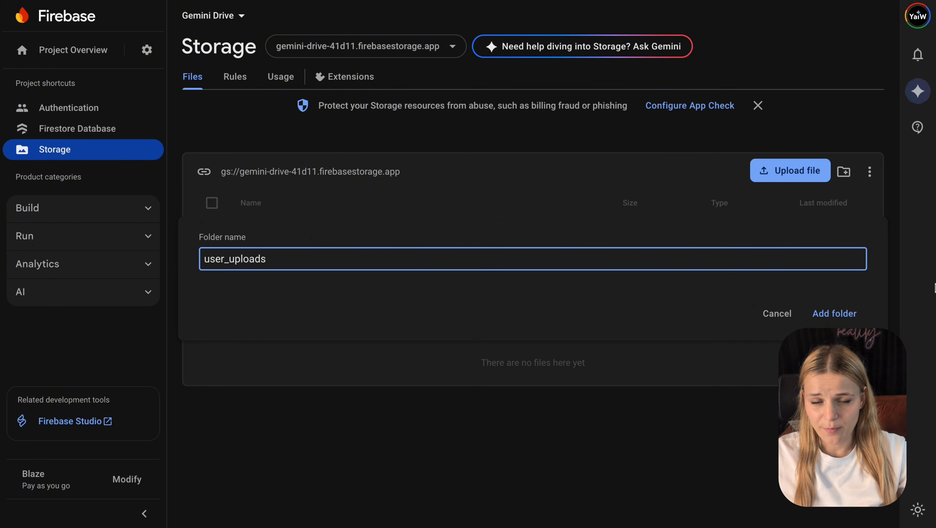
pyautogui.click(836, 314)
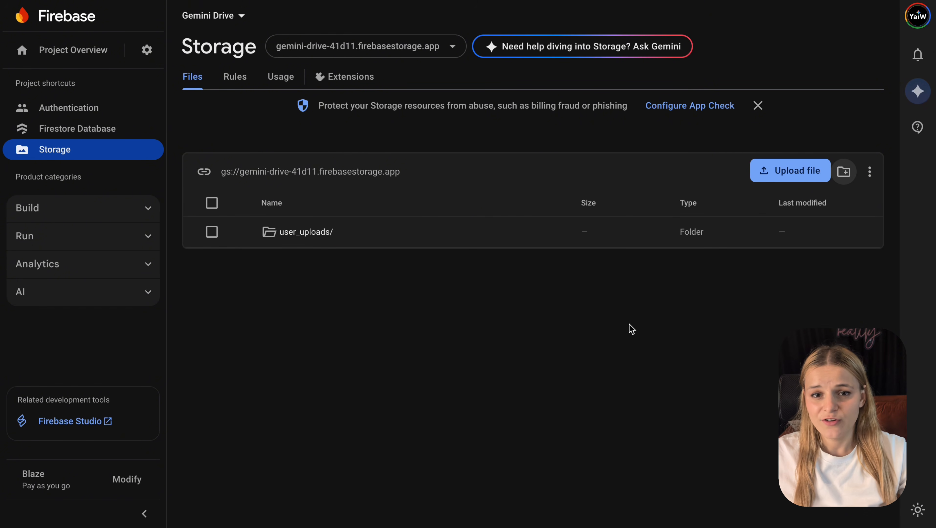
# Open the first user's folder inside user_uploads and view the details of the uploaded Google_ai_studio_logo.png file.
pyautogui.click(324, 239)
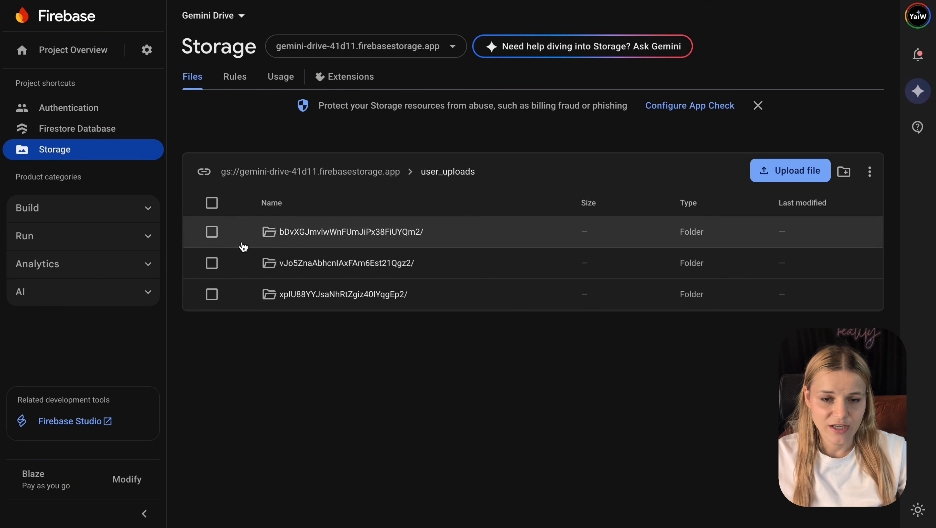
pyautogui.click(282, 236)
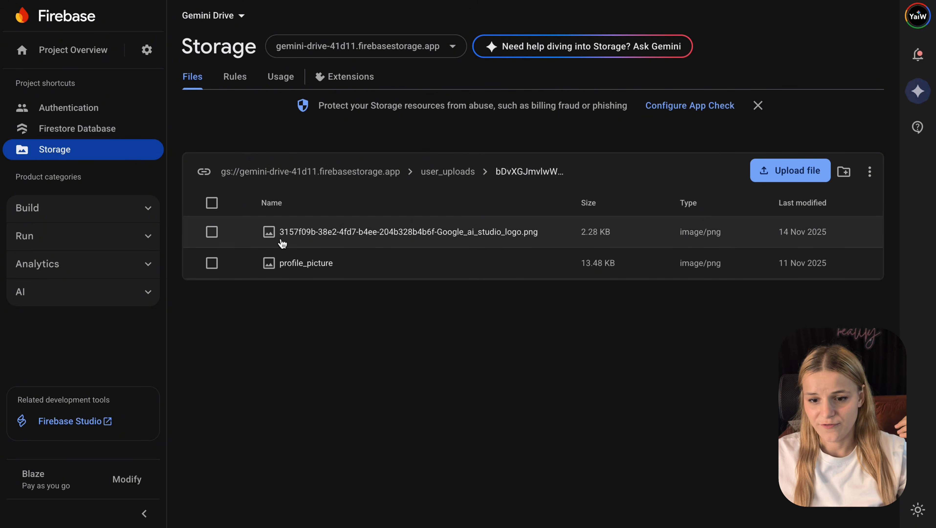
pyautogui.click(335, 241)
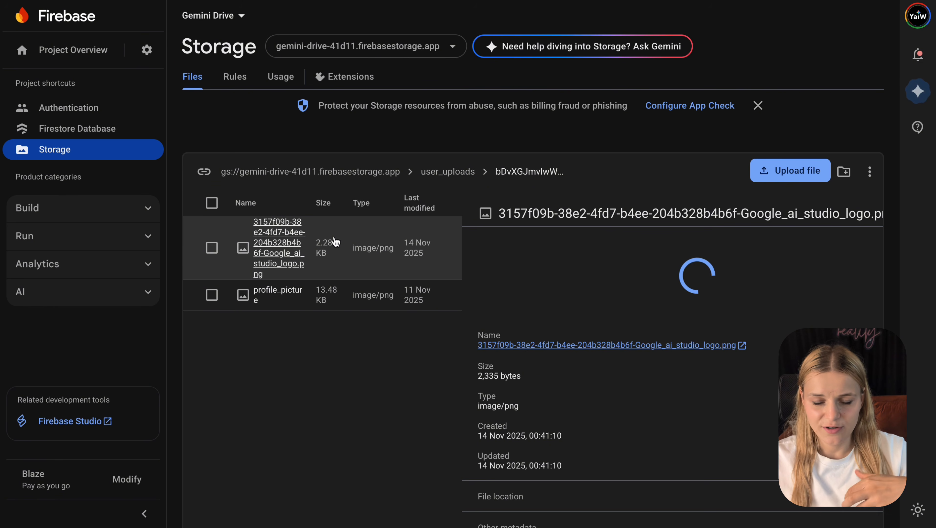